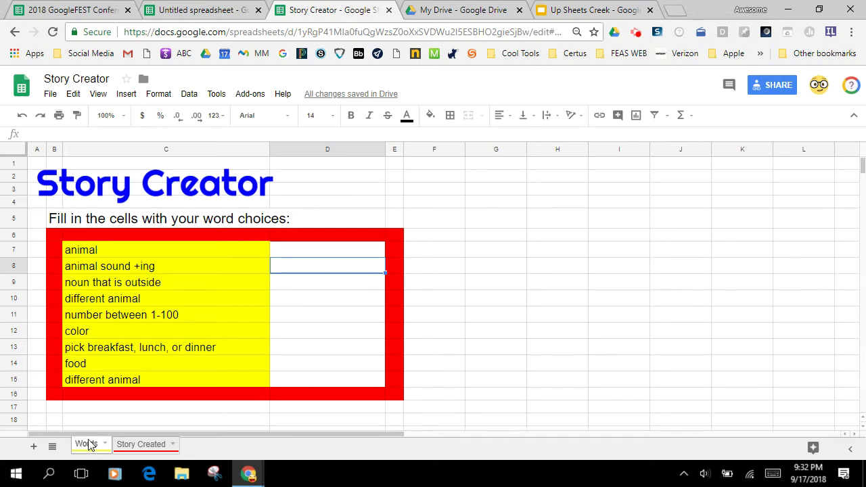
- Look over the blank word-choice cells on the Words sheet and the story template on the Story Created sheet
left_click(293, 250)
left_click(295, 270)
left_click(296, 287)
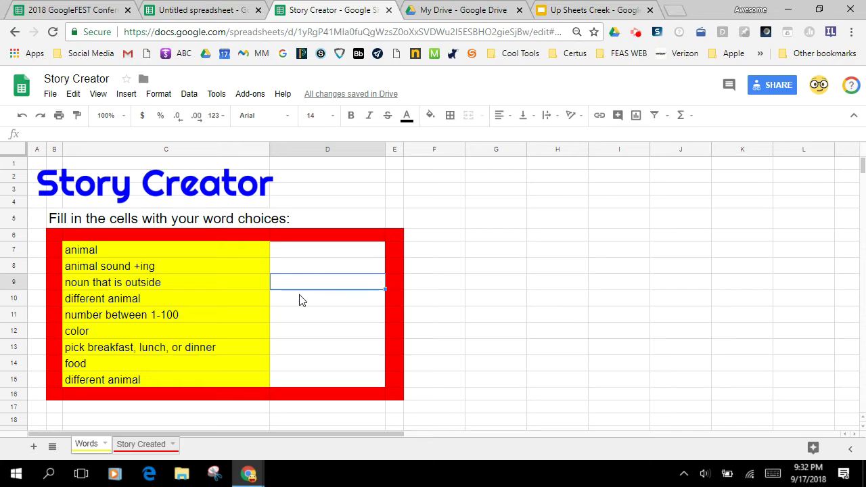
left_click(299, 300)
left_click(304, 320)
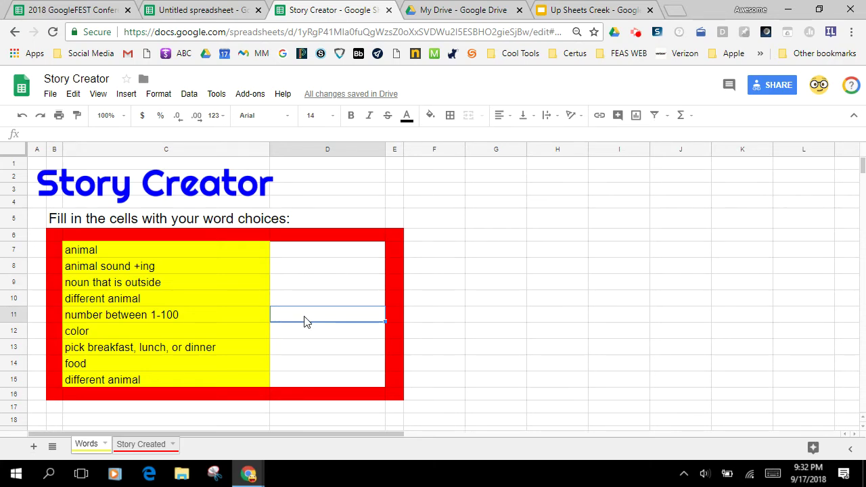
left_click(148, 446)
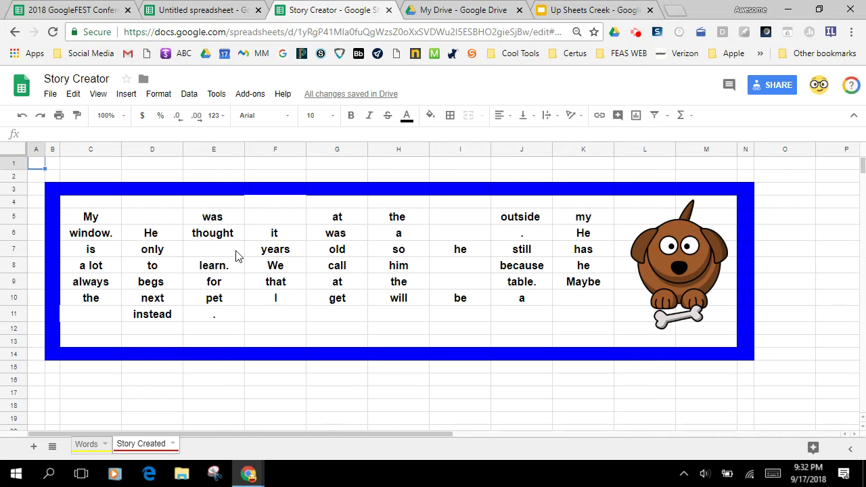
left_click(87, 446)
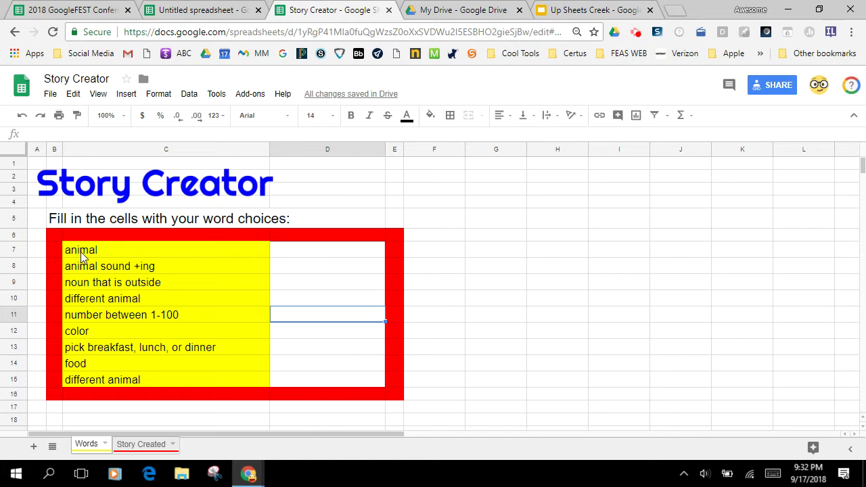
- Enter bird as the animal in D7 of the Words sheet and check the Story Created sheet
left_click(329, 255)
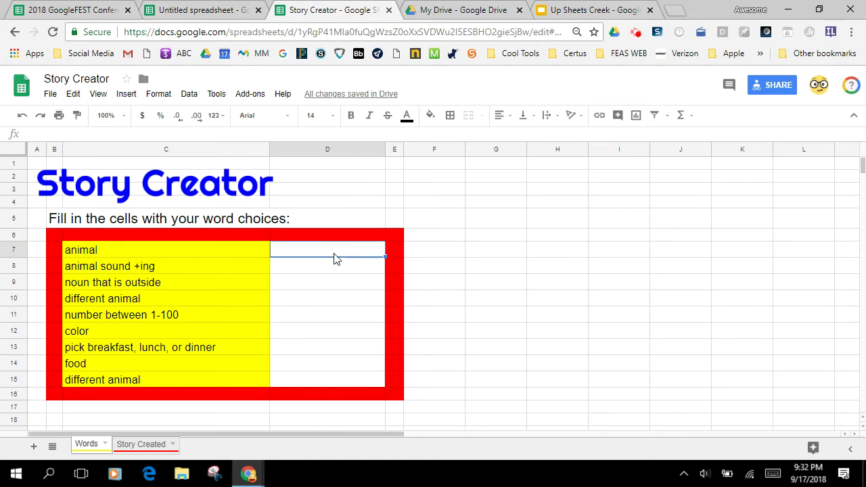
type("bird")
key("Return")
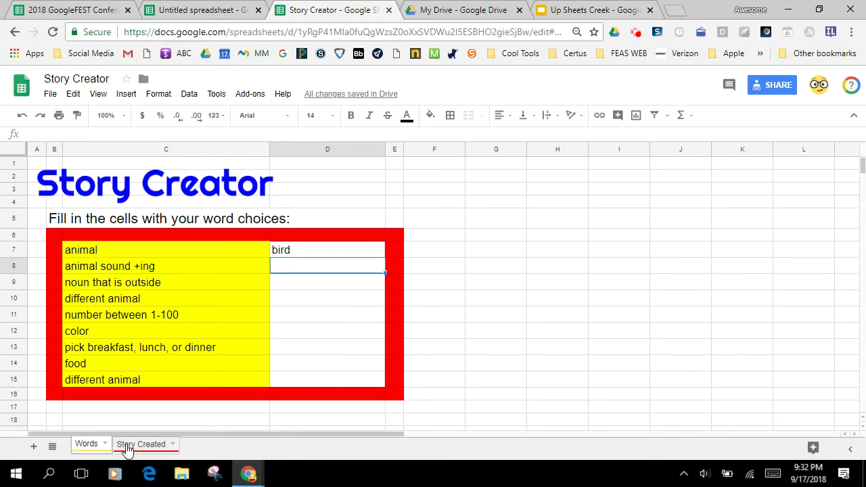
left_click(141, 444)
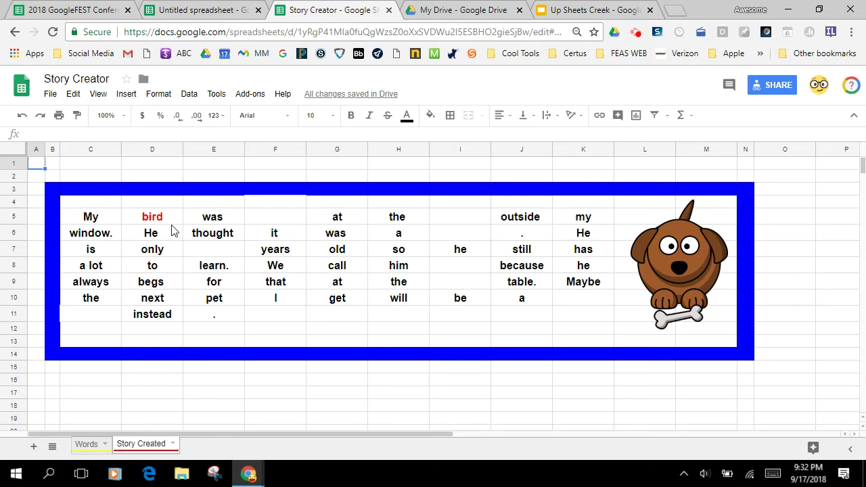
left_click(92, 447)
left_click(143, 445)
left_click(94, 445)
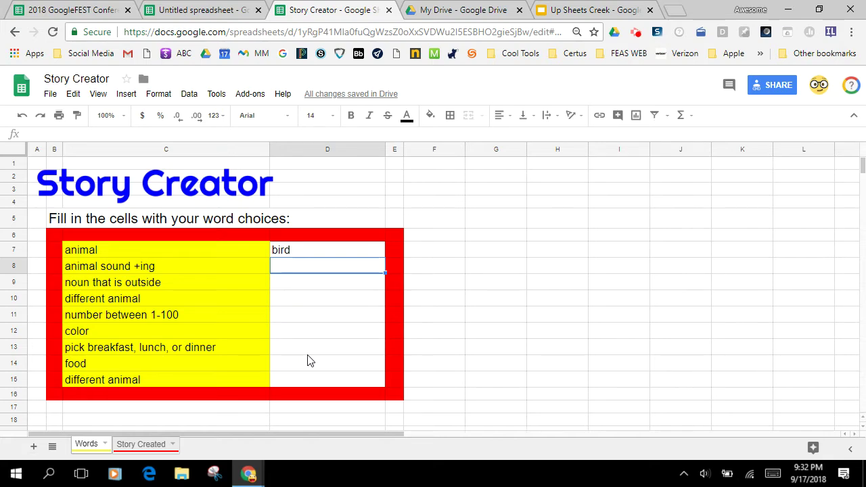
- Switch to the untitled spreadsheet and color the words sheet's tab red
left_click(208, 11)
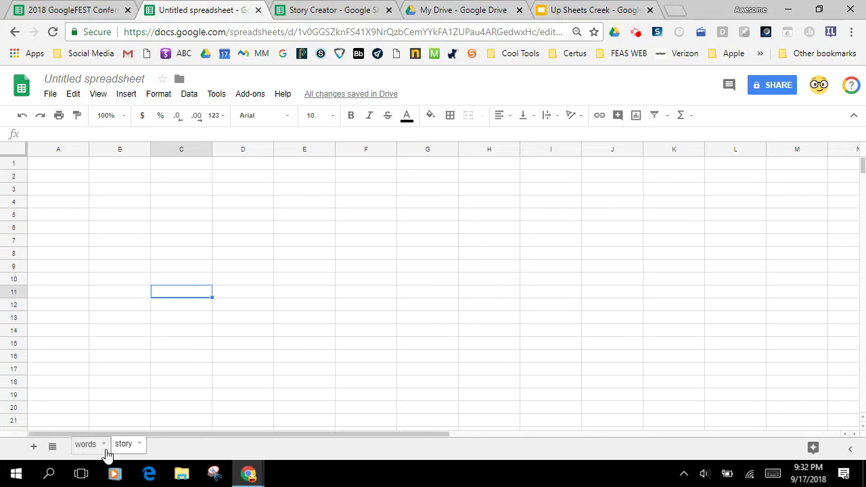
left_click(103, 446)
left_click(105, 446)
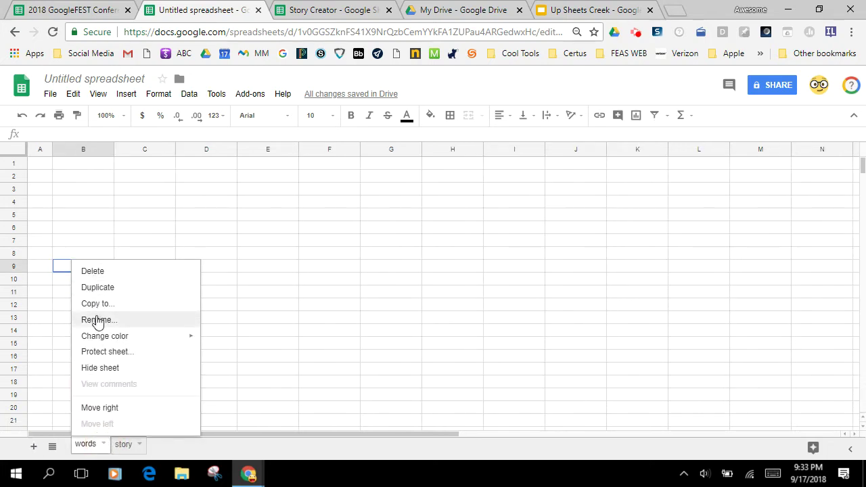
mouse_move(101, 334)
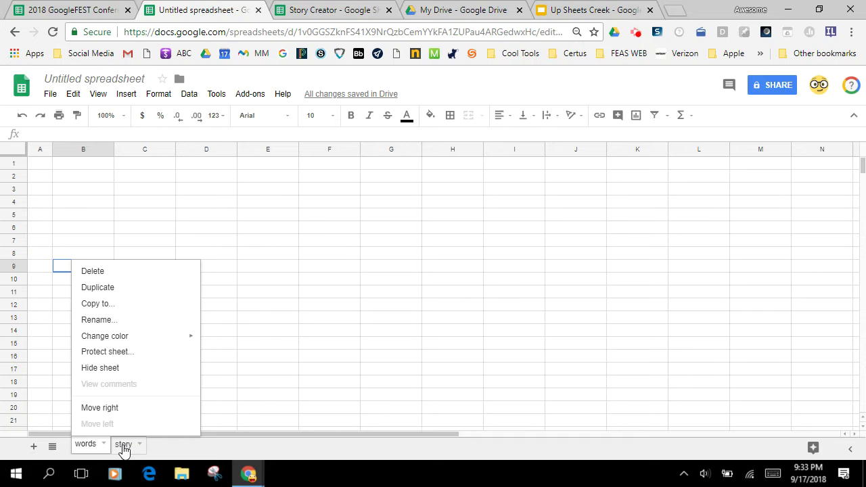
mouse_move(183, 336)
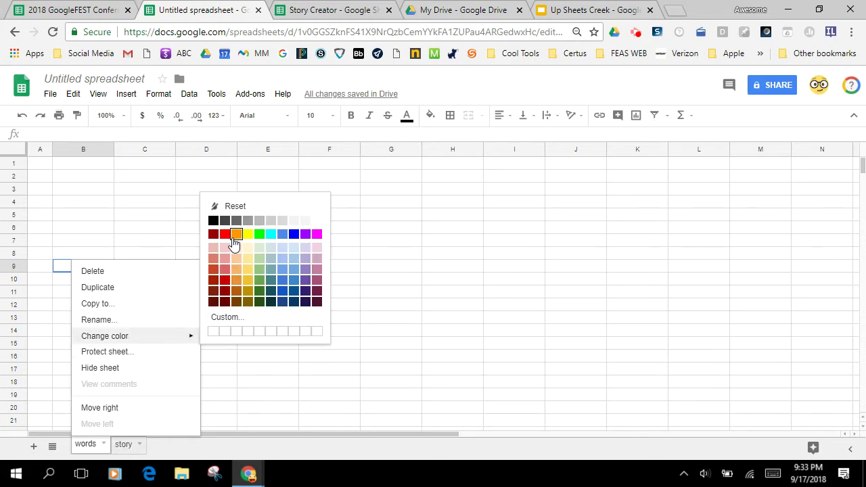
left_click(225, 234)
- Color the story sheet's tab yellow and keep the story sheet open
left_click(135, 448)
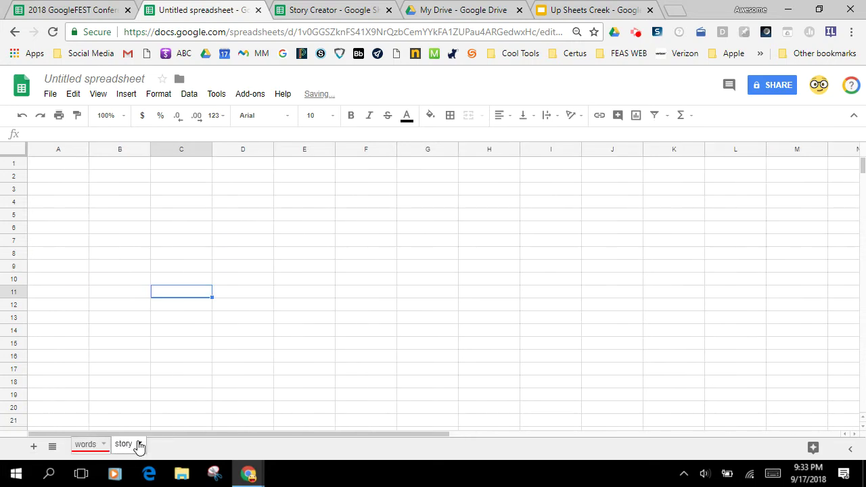
left_click(138, 446)
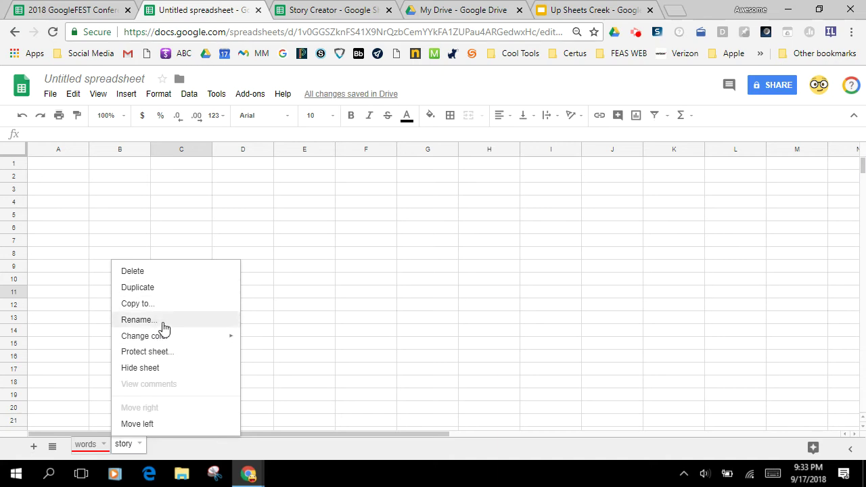
mouse_move(169, 336)
left_click(289, 238)
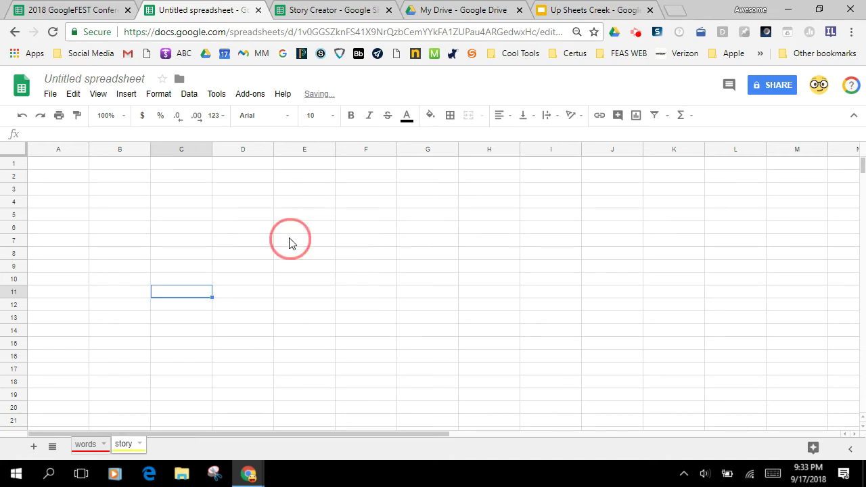
left_click(86, 447)
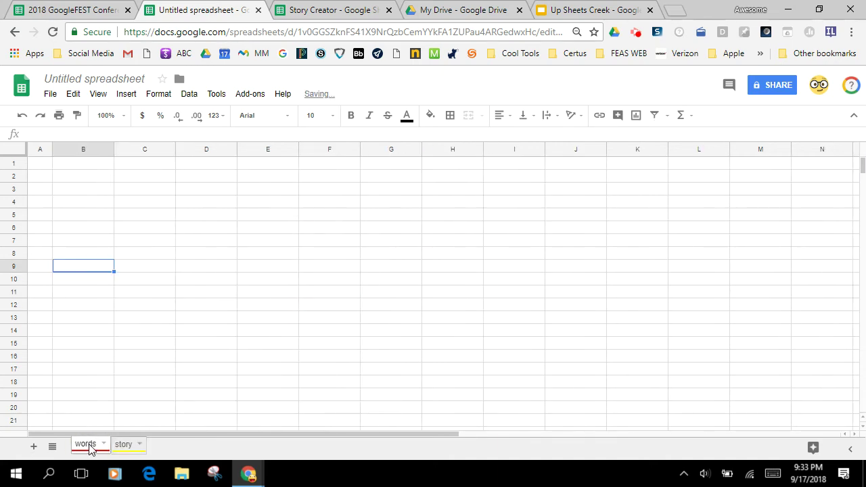
left_click(124, 446)
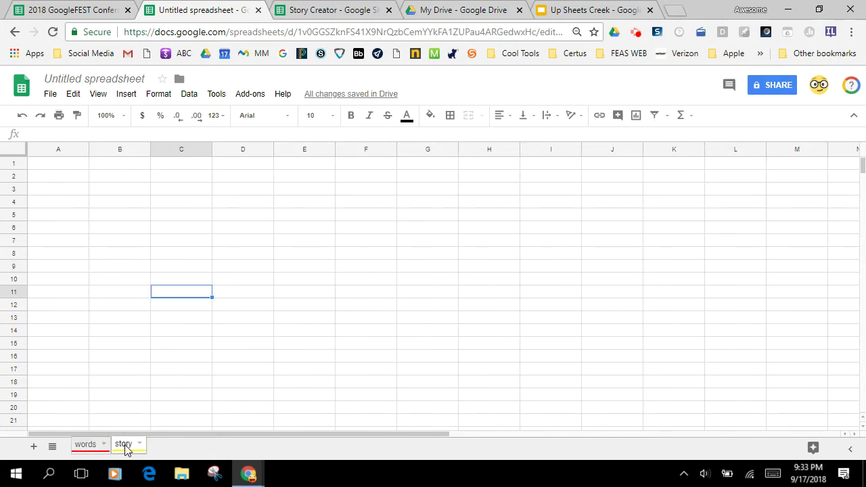
- Enter The, bird and is in cells B6, C6 and D6 of the story sheet, one word per cell
left_click(130, 233)
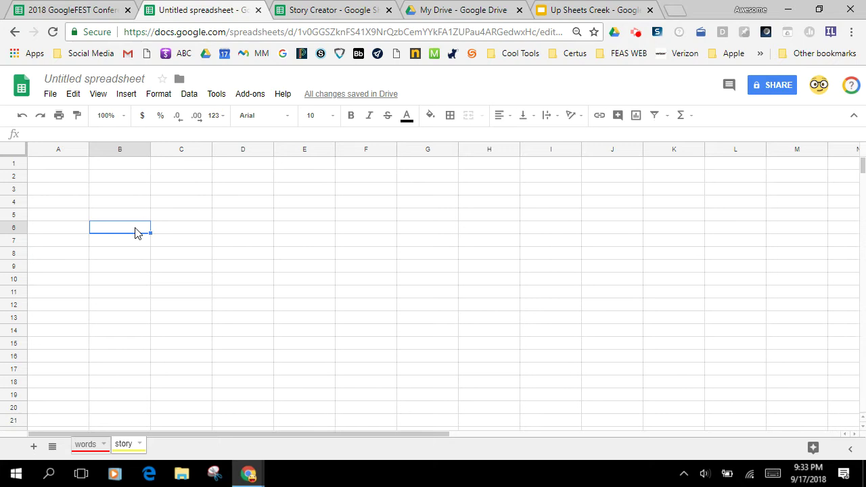
type("The")
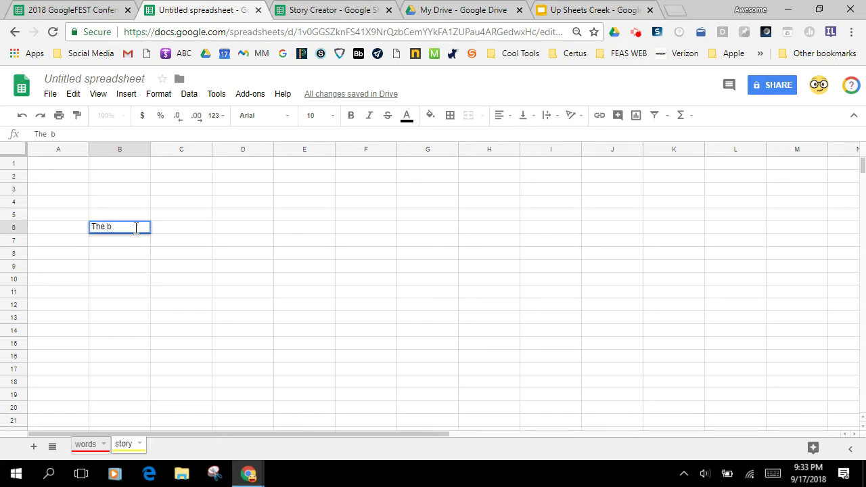
key("Tab")
type("b")
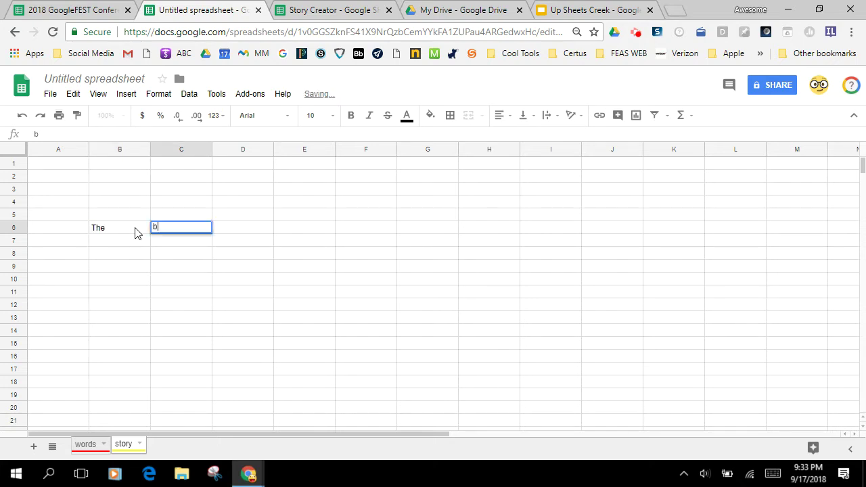
type("ird")
key("Tab")
type("i")
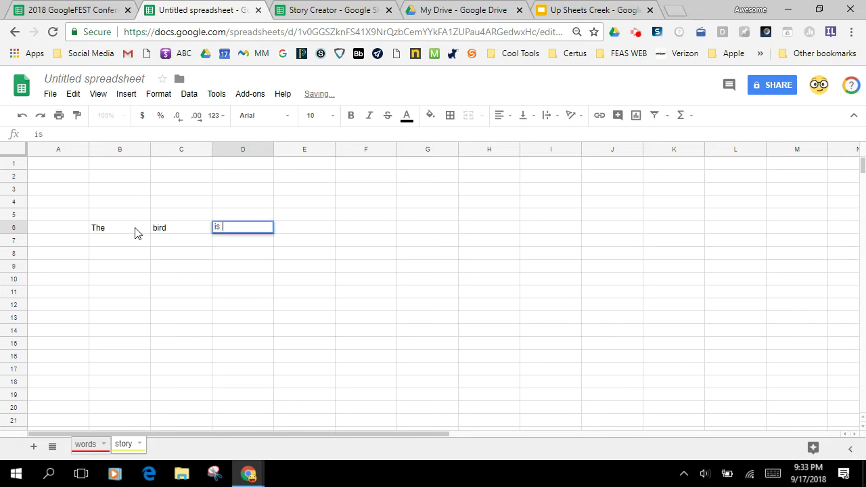
type("s h")
key("Tab")
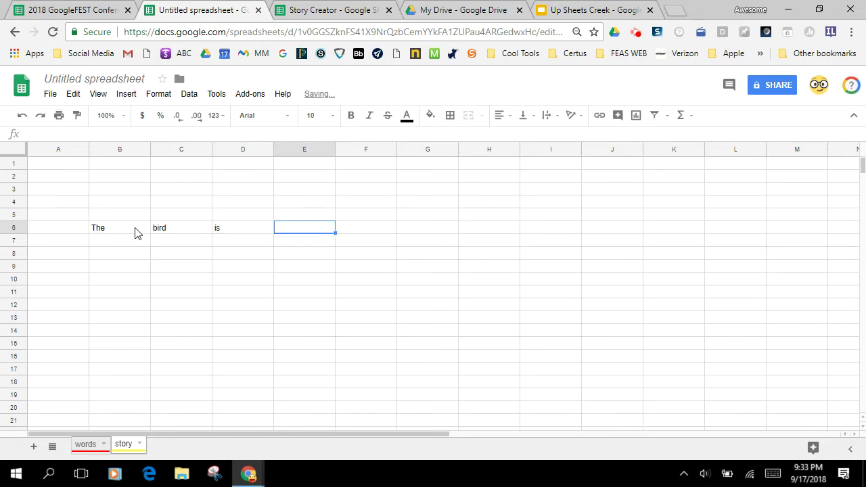
- Continue the sentence in row 6 with flying, in, the, blue and sky. in cells E6 through I6
type("flying")
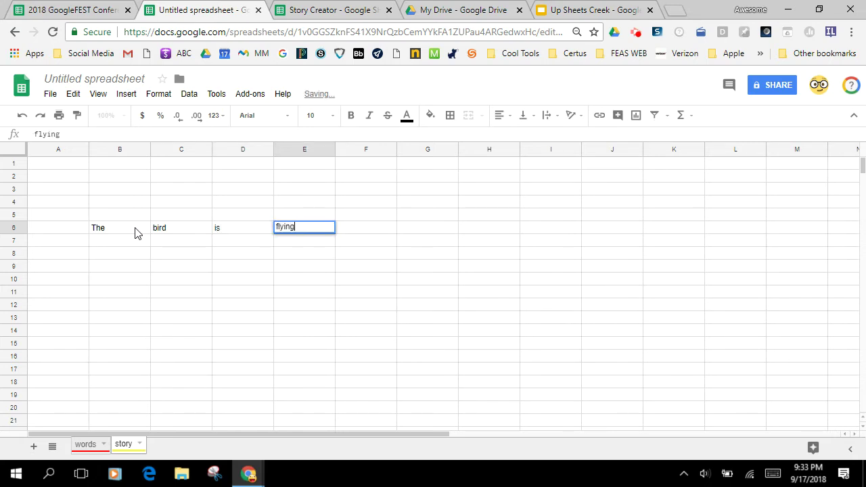
key("Tab")
type("in")
key("Tab")
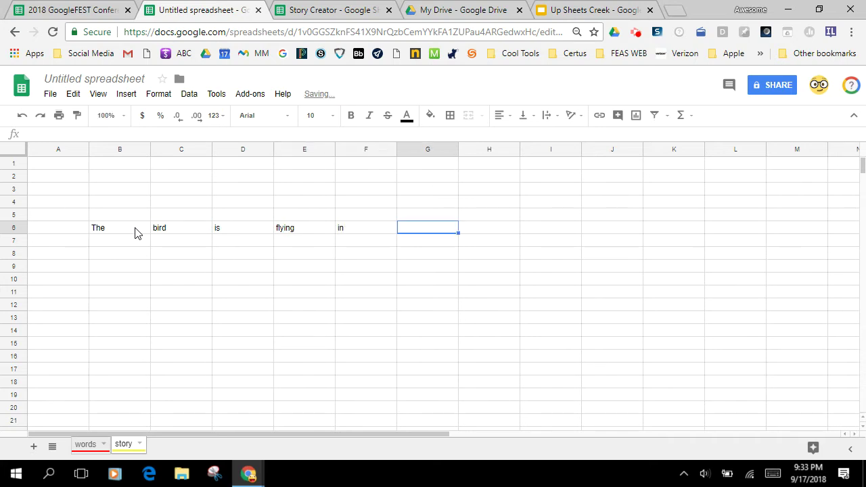
type("the")
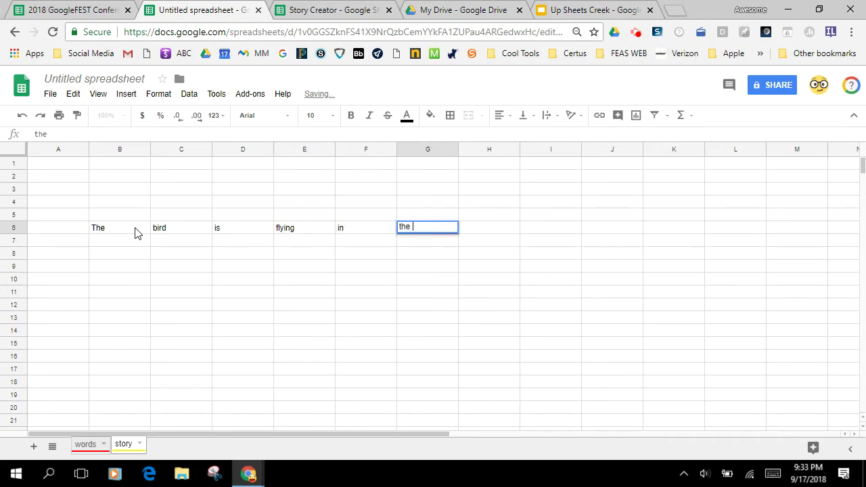
key("Tab")
type("b")
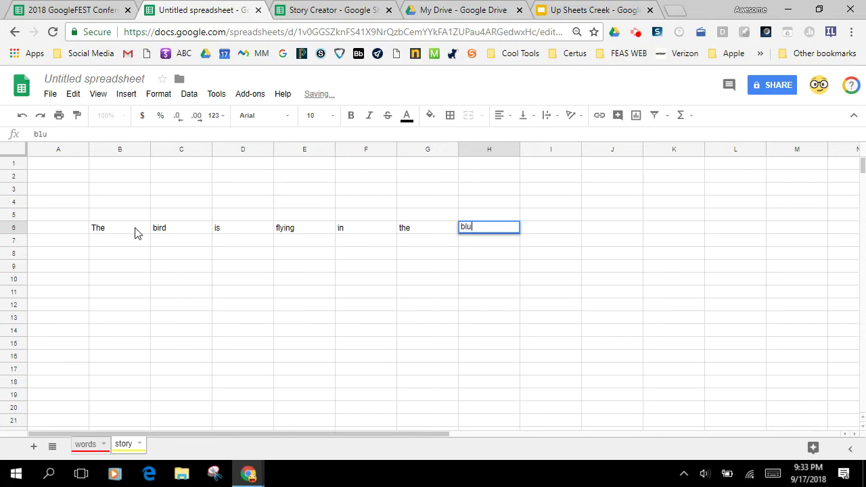
key("Tab")
type("s")
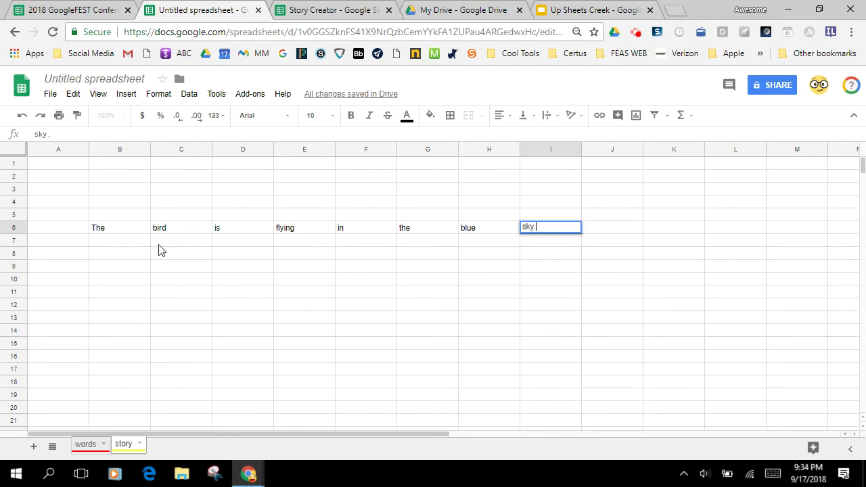
left_click(115, 230)
left_click(174, 233)
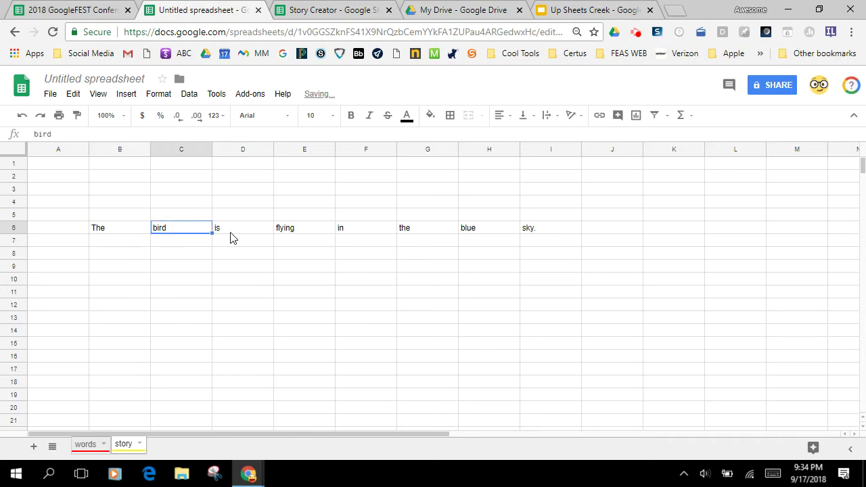
left_click(232, 234)
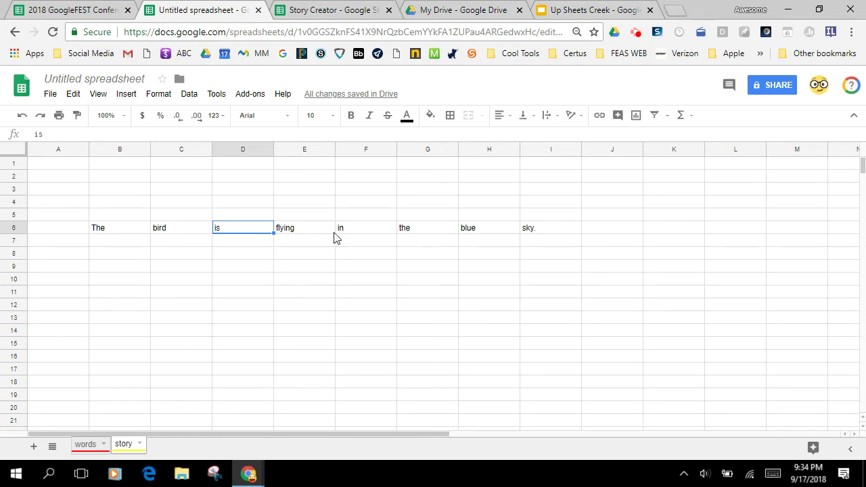
left_click(327, 255)
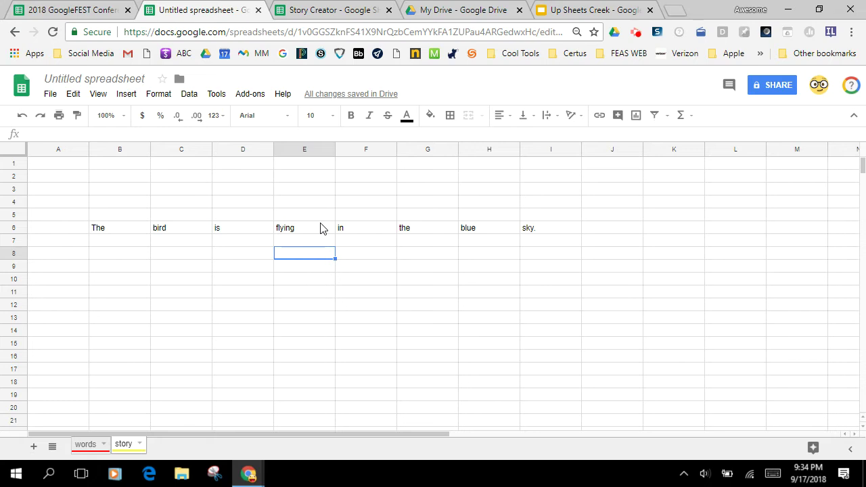
- Clear the words bird from C6 and blue from H6 to leave blanks in the sentence
left_click(188, 232)
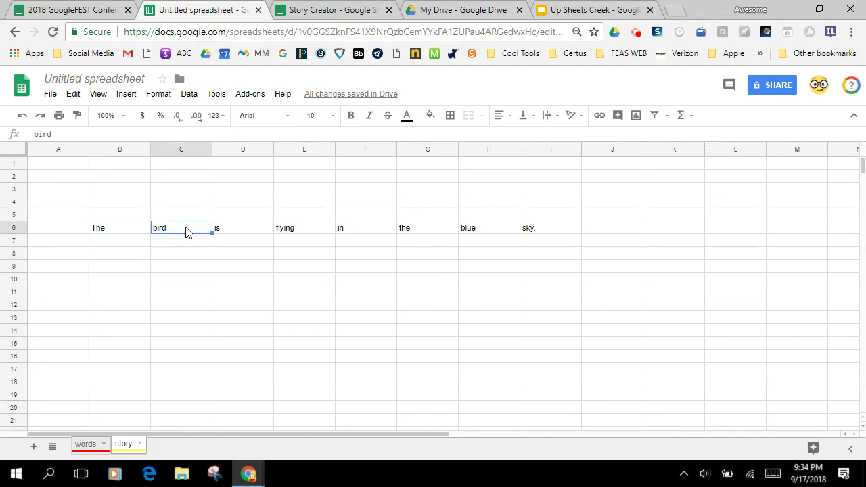
key("Delete")
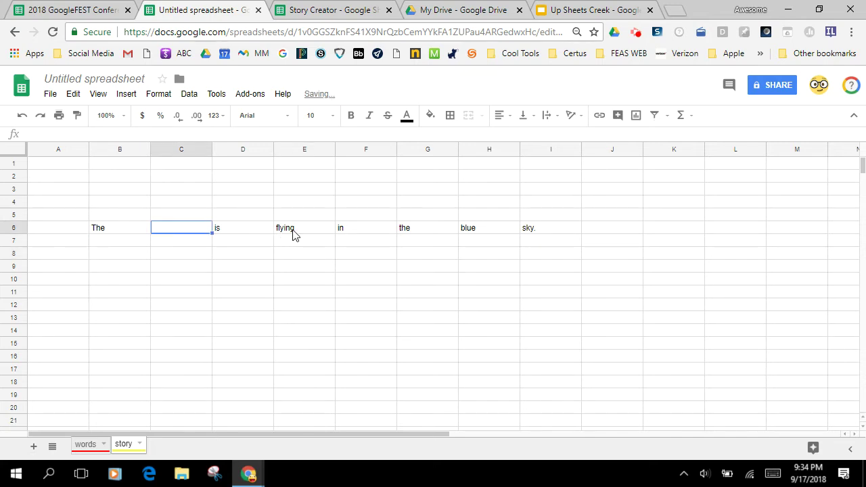
left_click(470, 231)
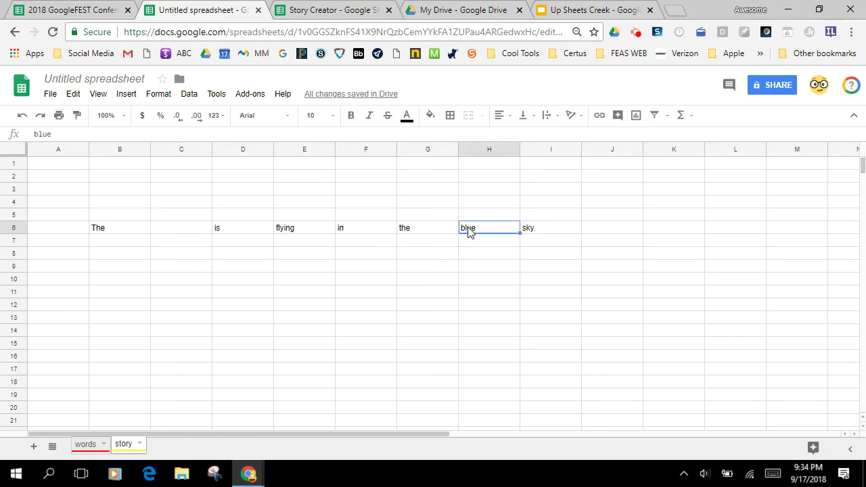
key("Delete")
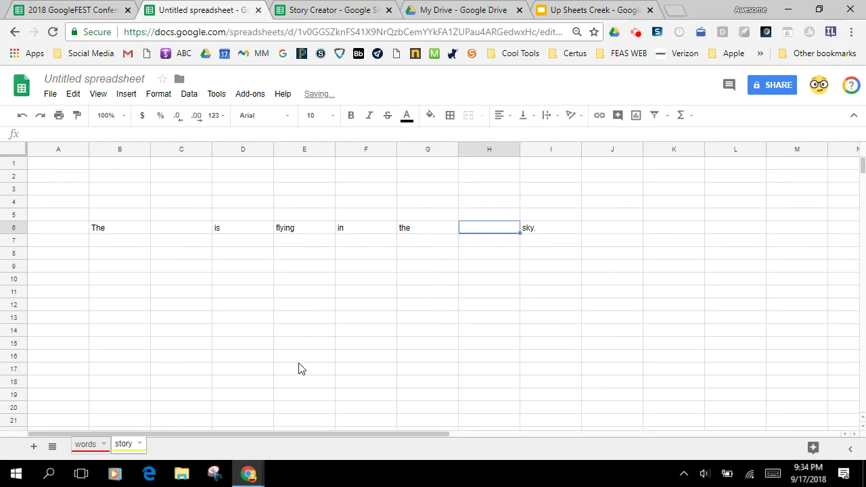
- On the words sheet, enter the word prompts animal in B9 and color in B10
left_click(181, 230)
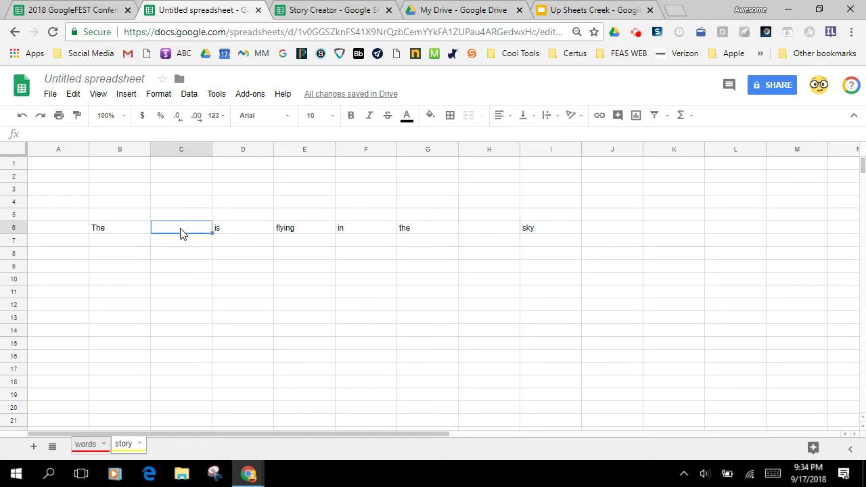
left_click(86, 445)
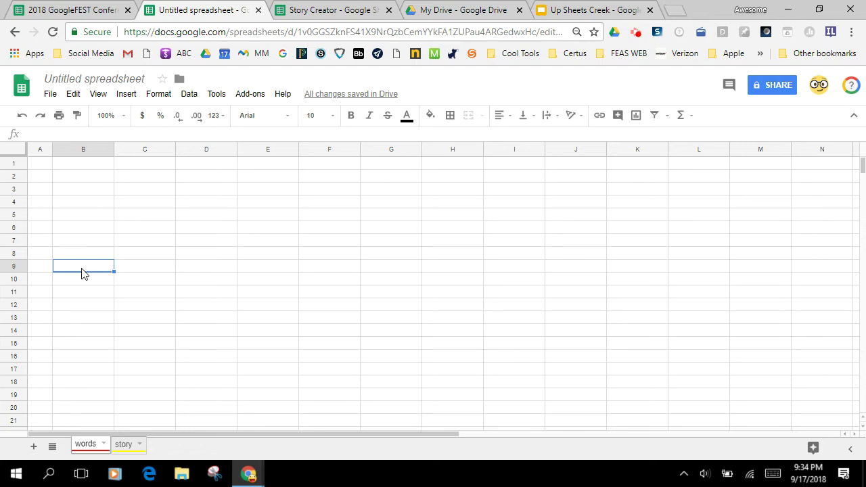
type("animal")
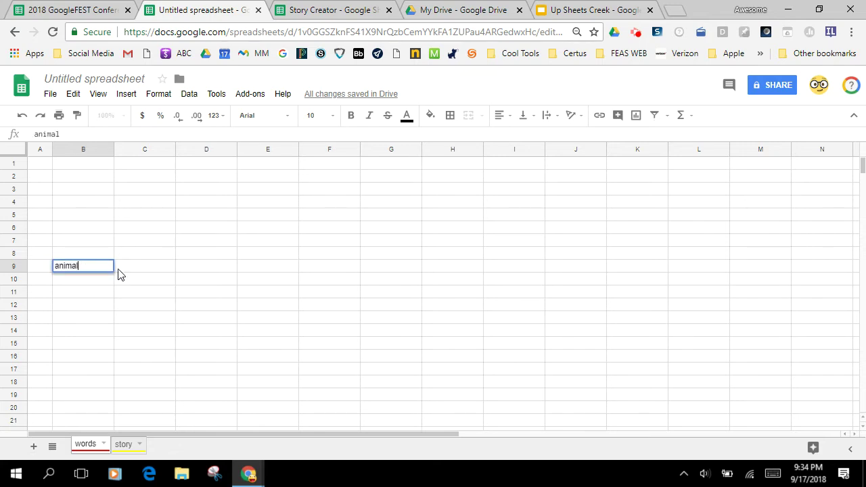
left_click(135, 269)
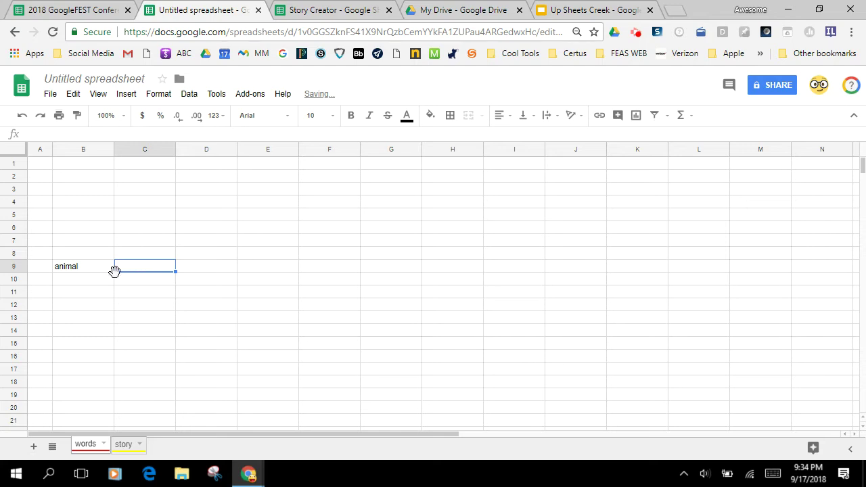
left_click(100, 285)
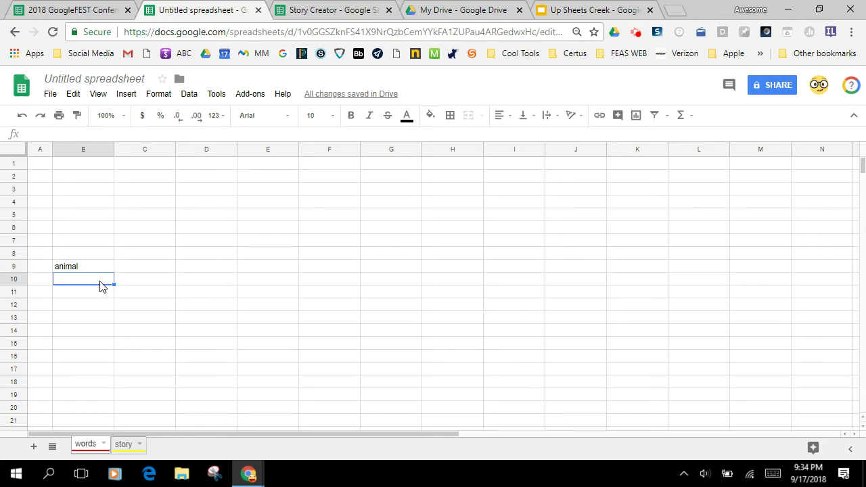
type("color")
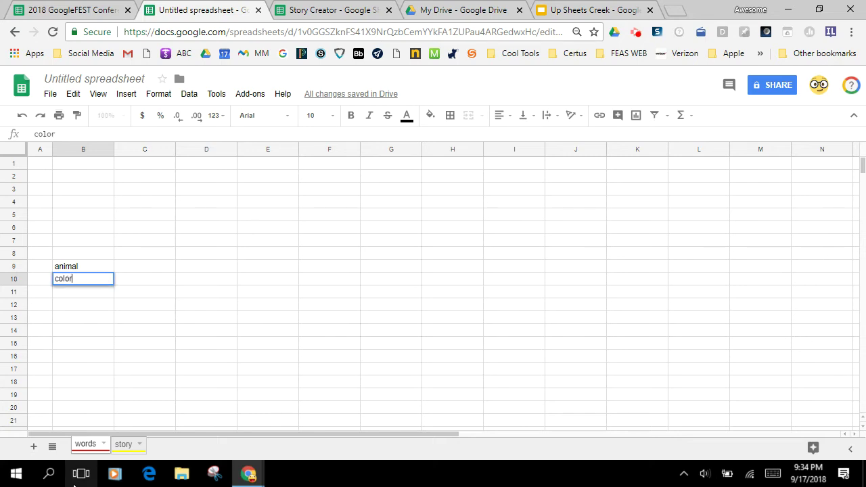
left_click(90, 357)
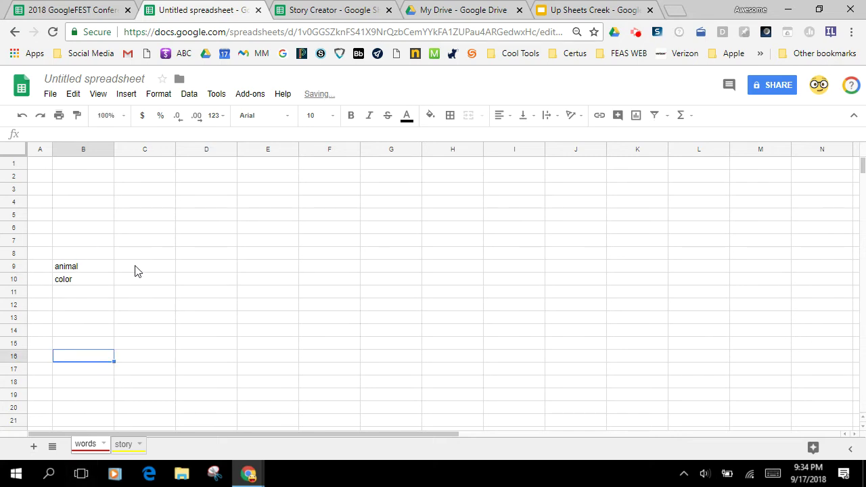
- View the word list in the Story Creator example, and return to the story sheet of the untitled spreadsheet
left_click(302, 11)
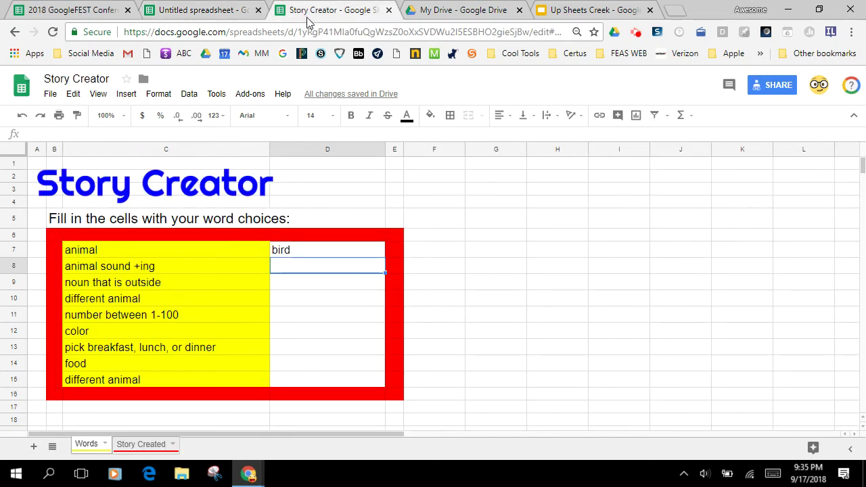
left_click(203, 11)
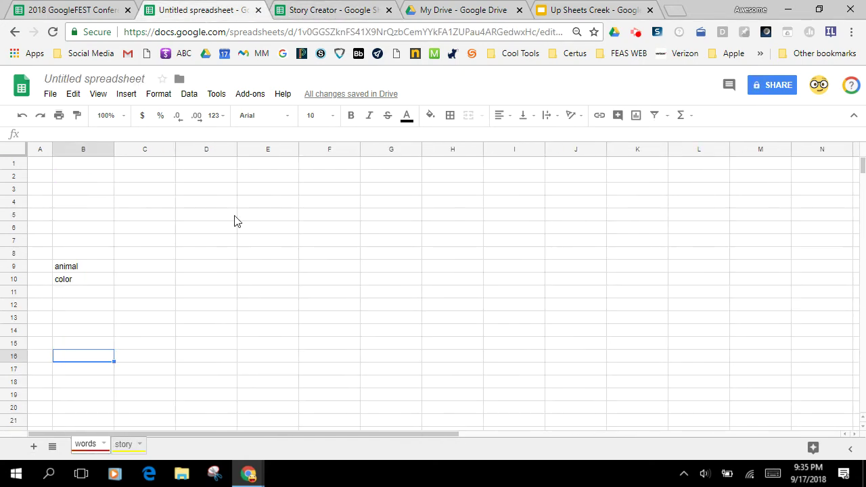
left_click(126, 446)
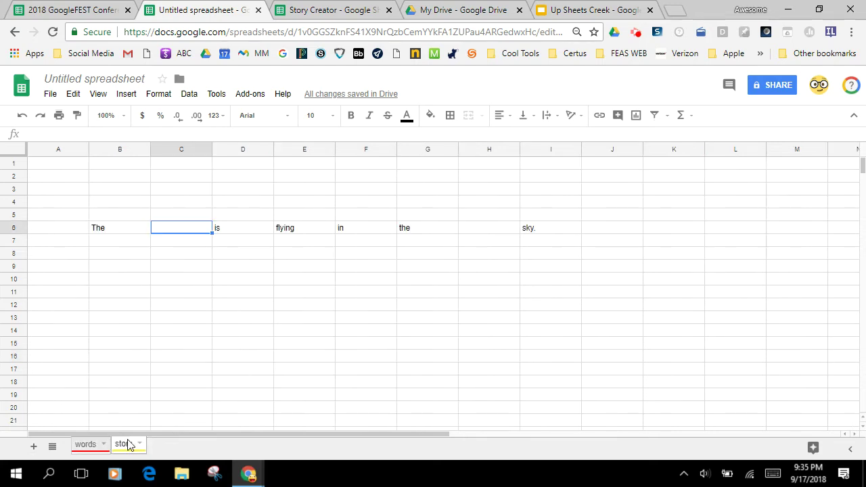
- Link blank cell C6 of the story sheet to the animal choice with the formula =words!C9
left_click(496, 227)
left_click(179, 231)
left_click(77, 134)
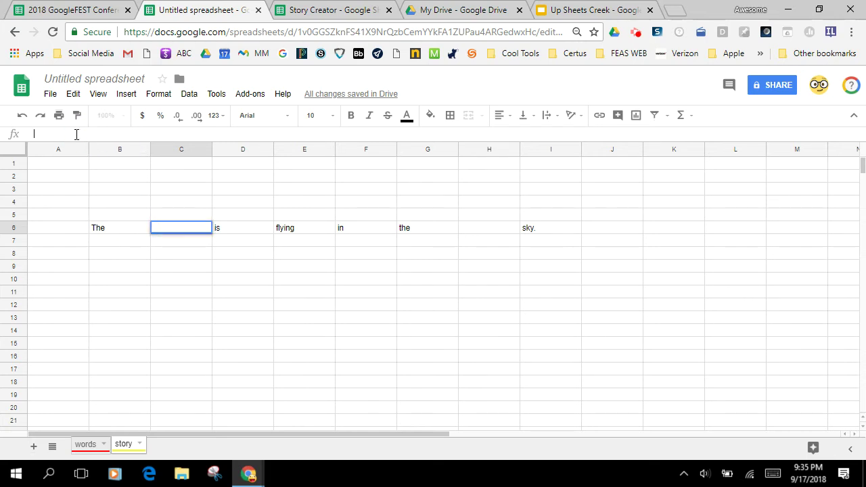
type("=")
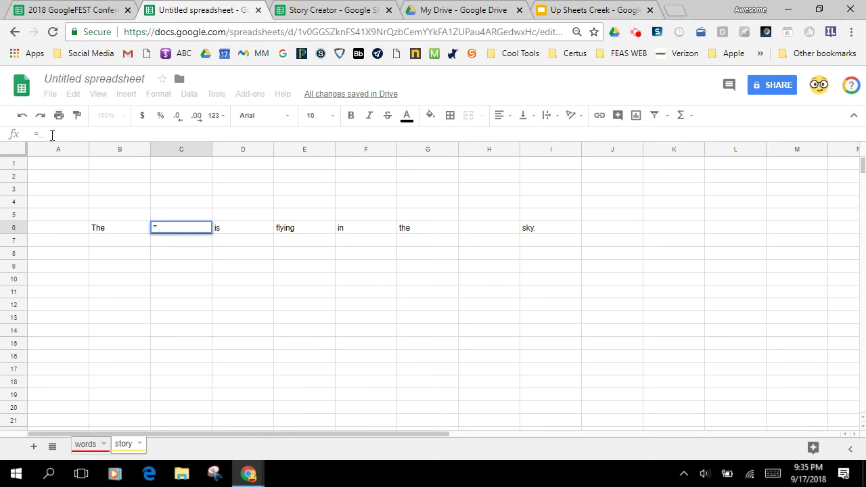
type("words!")
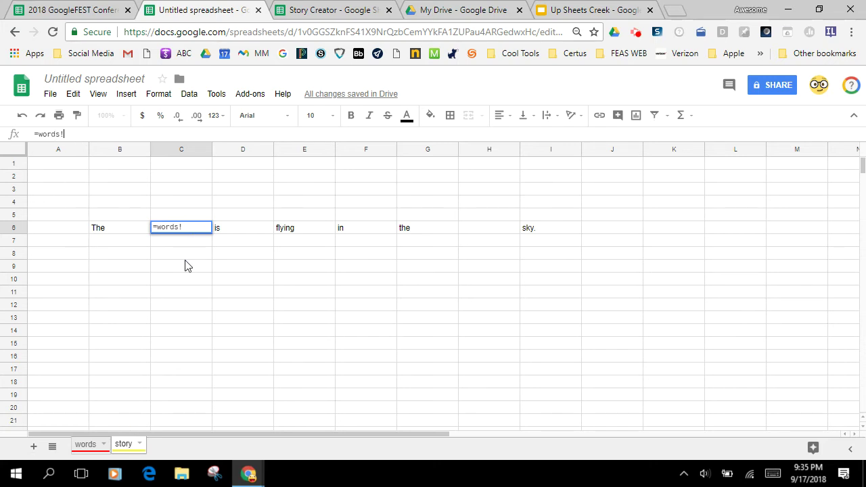
left_click(86, 448)
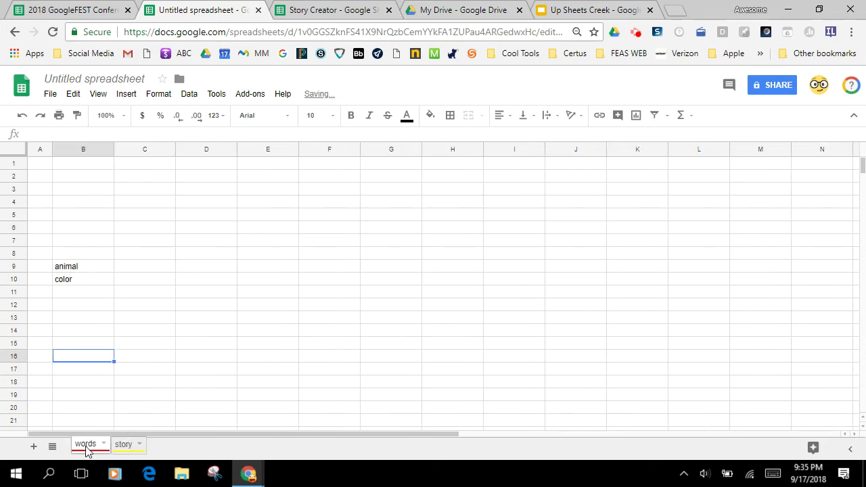
left_click(134, 270)
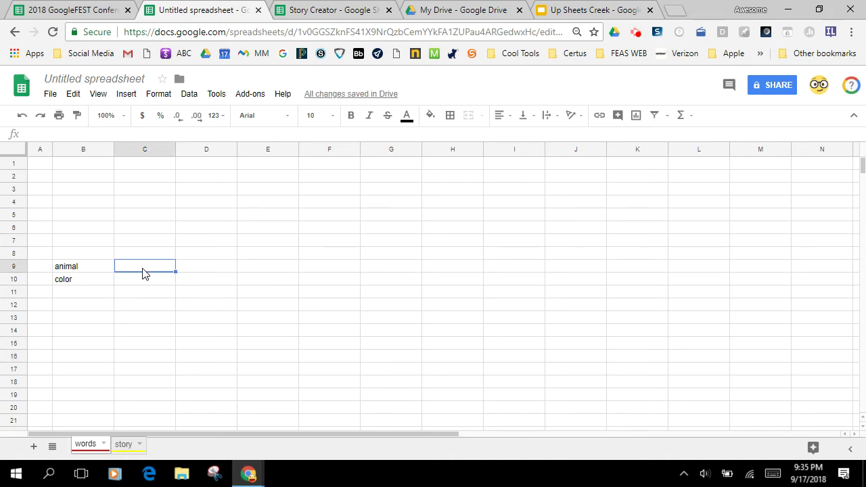
left_click(123, 446)
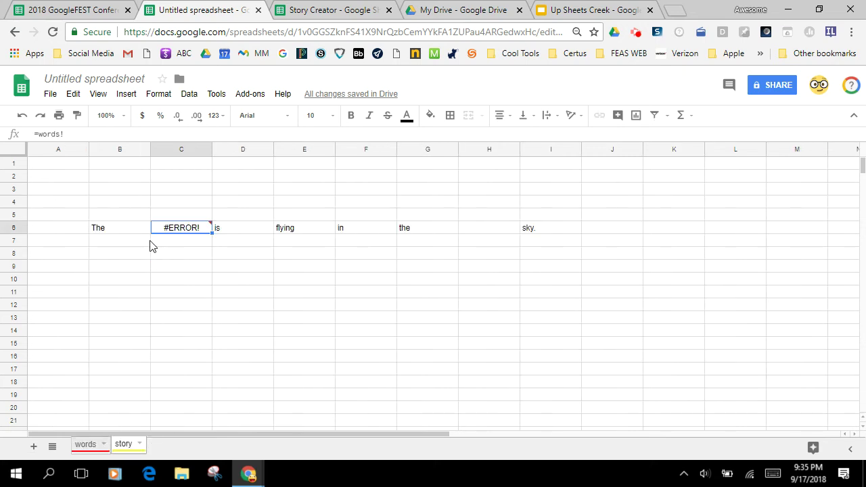
mouse_move(170, 234)
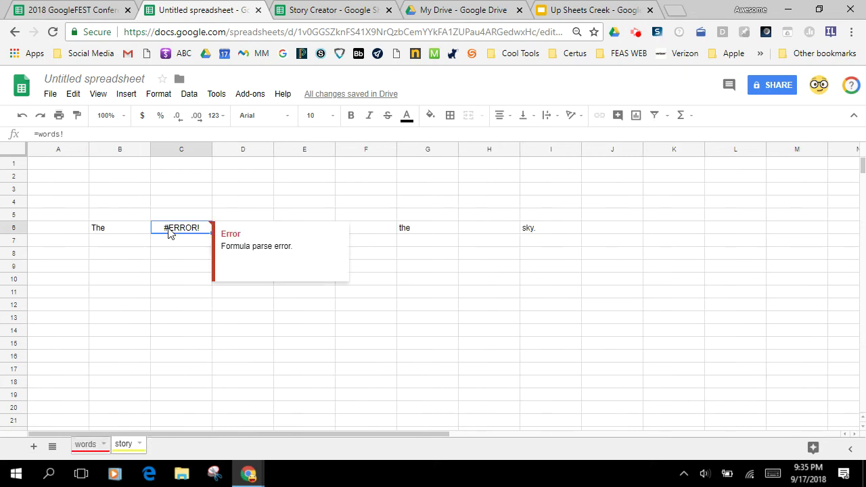
left_click(76, 133)
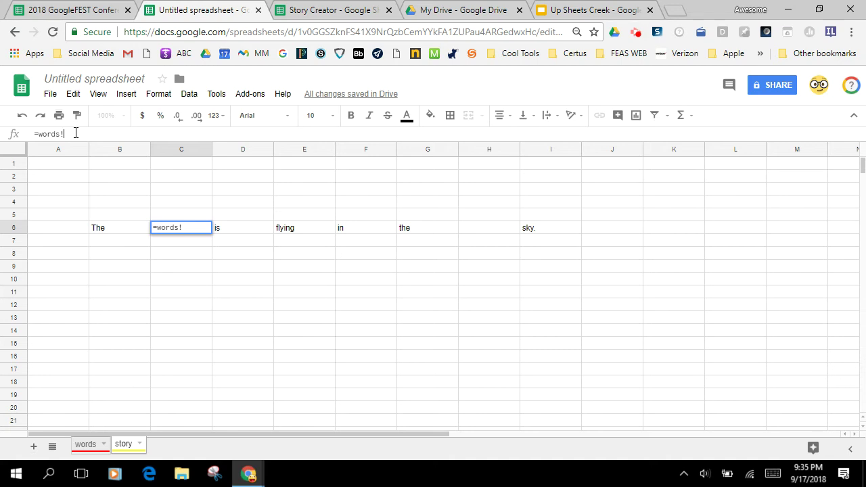
type("C9")
key("Return")
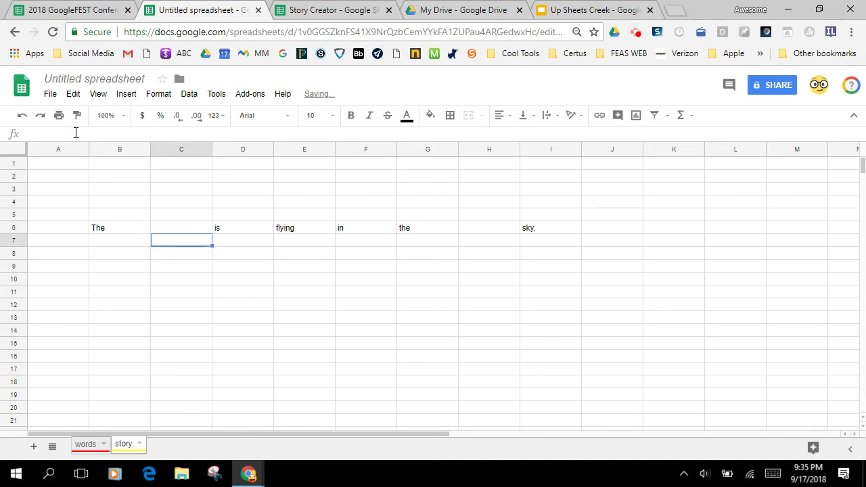
left_click(188, 231)
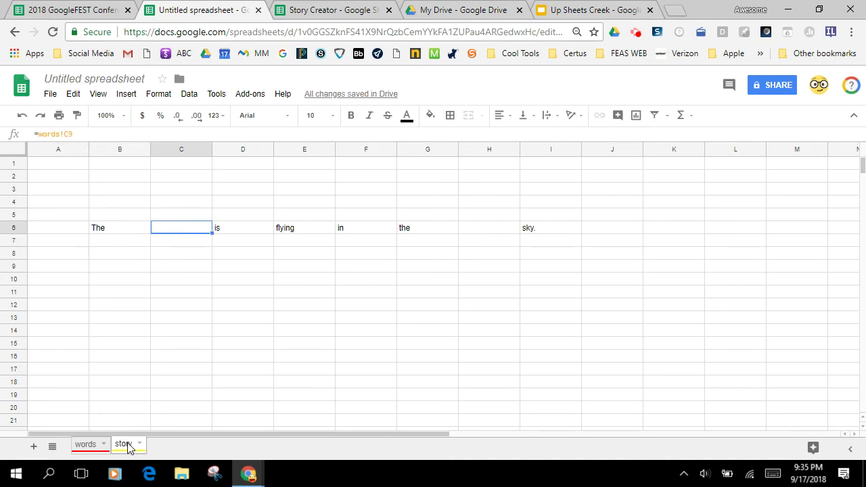
- Enter dog as the animal in C9 of the words sheet and check the sentence on the story sheet
left_click(91, 448)
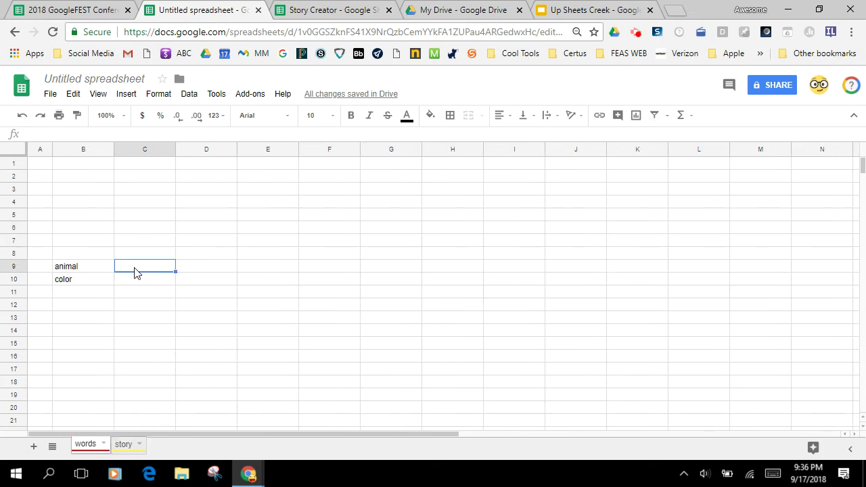
type("dog")
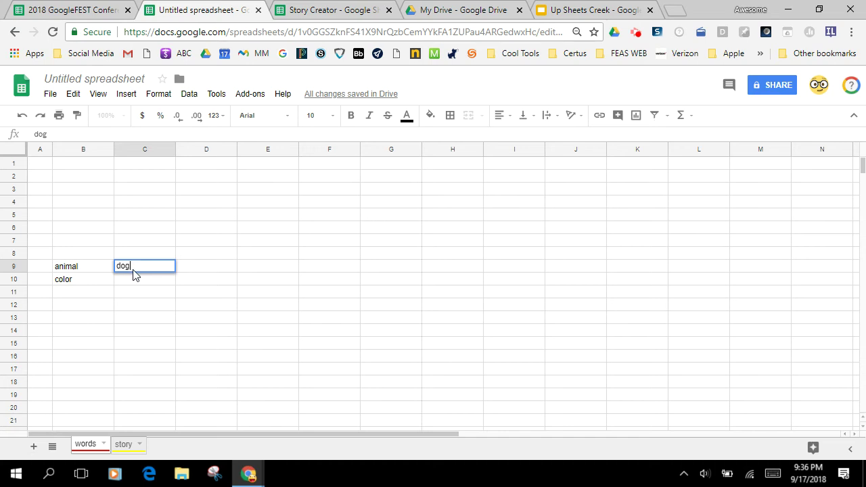
key("Return")
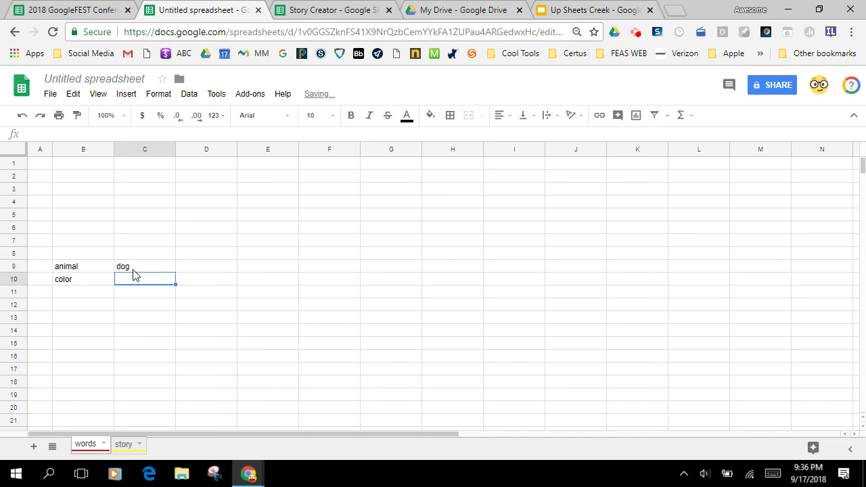
left_click(124, 446)
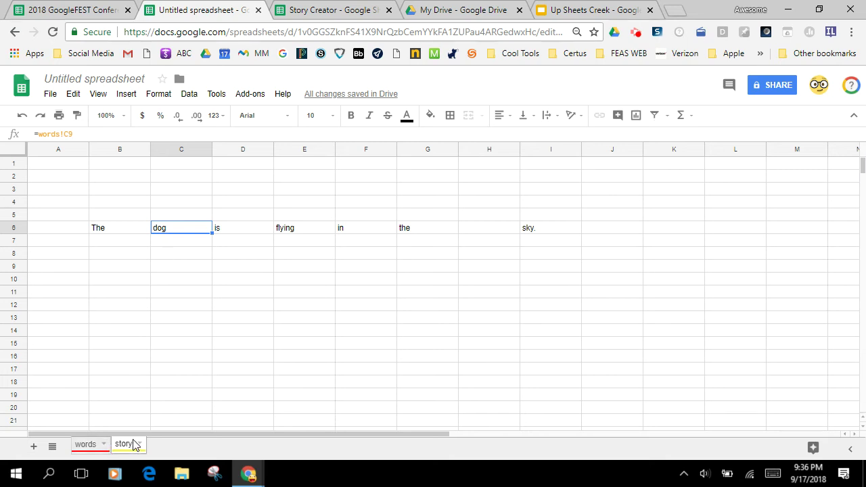
- Link blank cell H6 of the story sheet to the color choice with the formula =words!C10
left_click(477, 234)
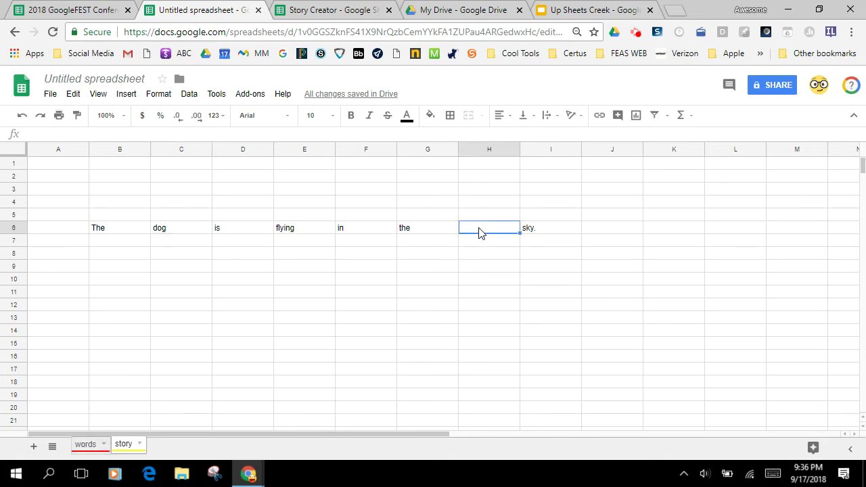
type("=")
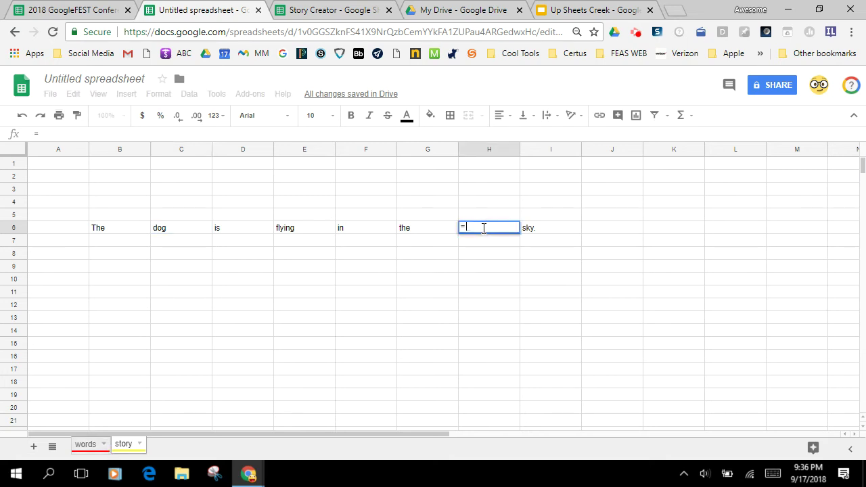
type("words!")
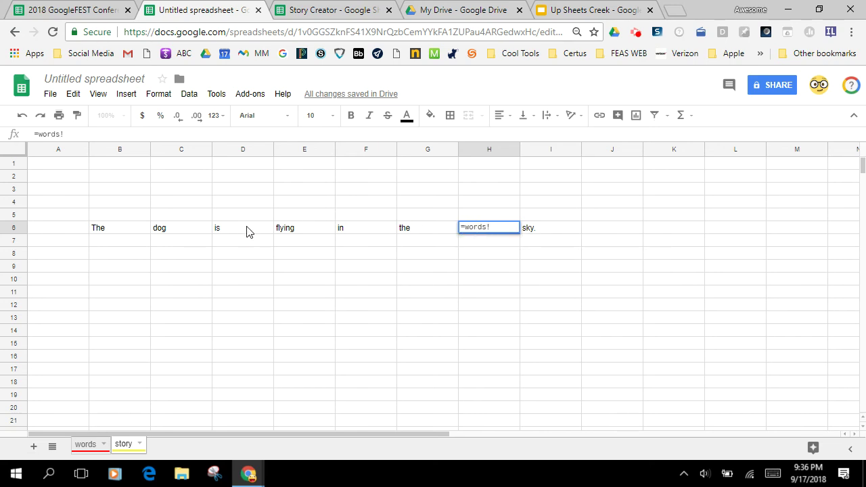
left_click(198, 232)
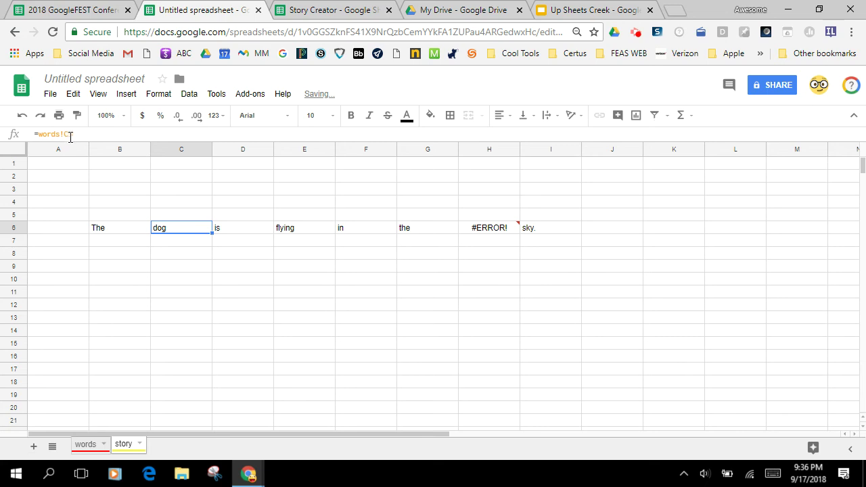
left_click(483, 230)
left_click(80, 133)
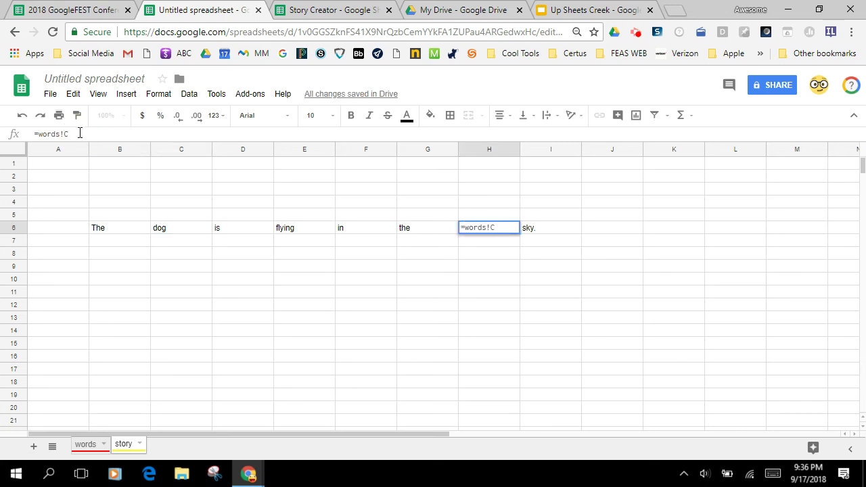
type("C10")
key("Return")
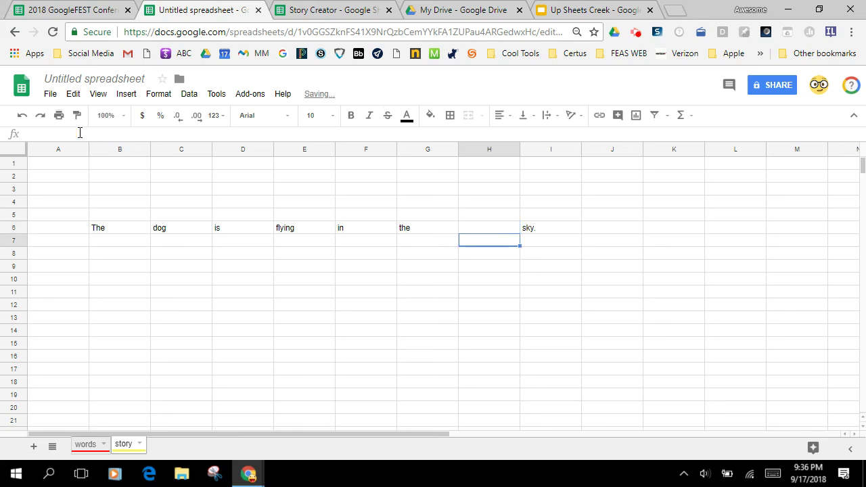
- Enter purple as the color in C10 of the words sheet and check cell H6 on the story sheet
left_click(100, 449)
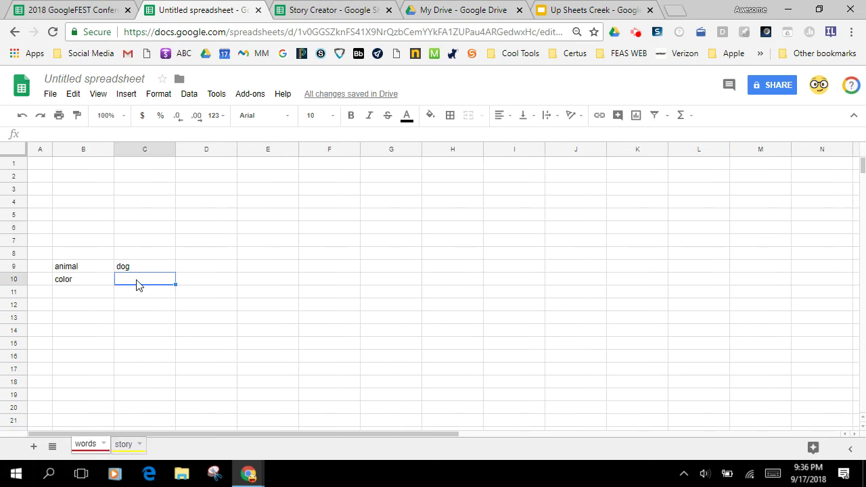
type("purple")
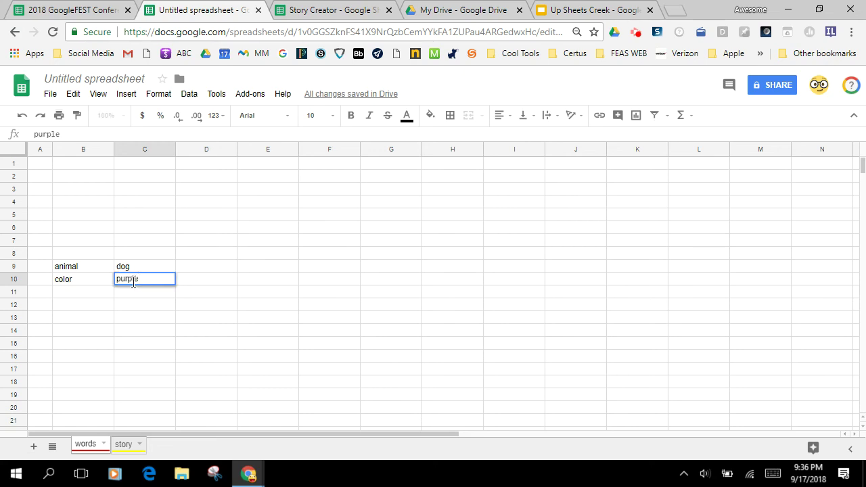
key("Return")
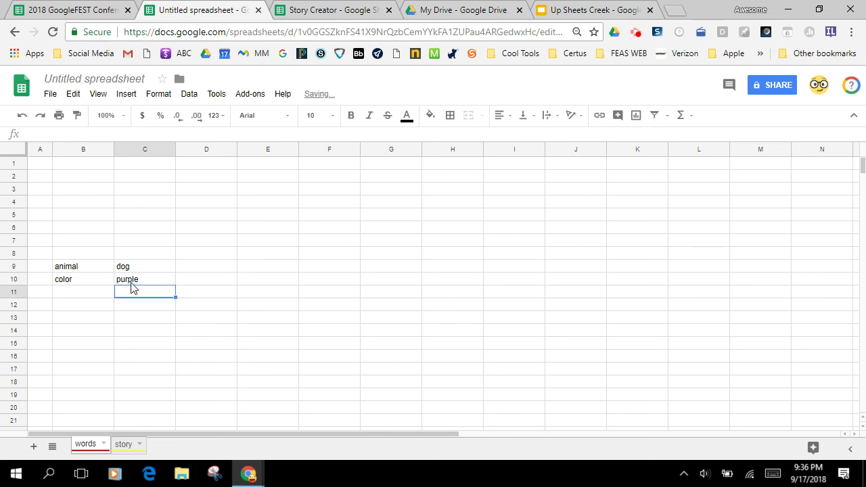
left_click(122, 444)
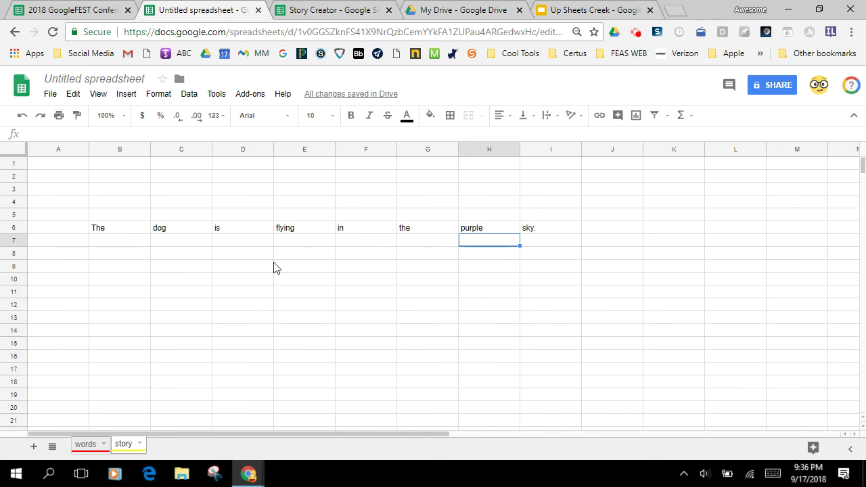
left_click(472, 230)
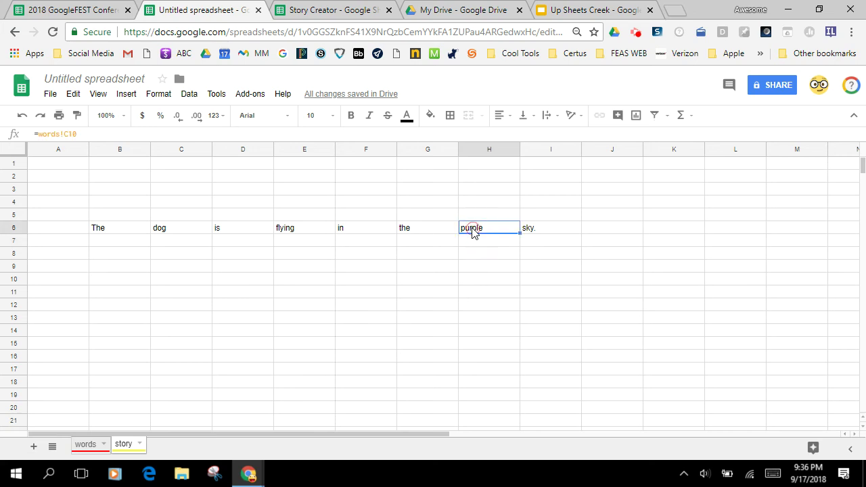
- Clear the linked color formula from H6 and the linked animal formula from C6 on the story sheet
key("Delete")
left_click(196, 230)
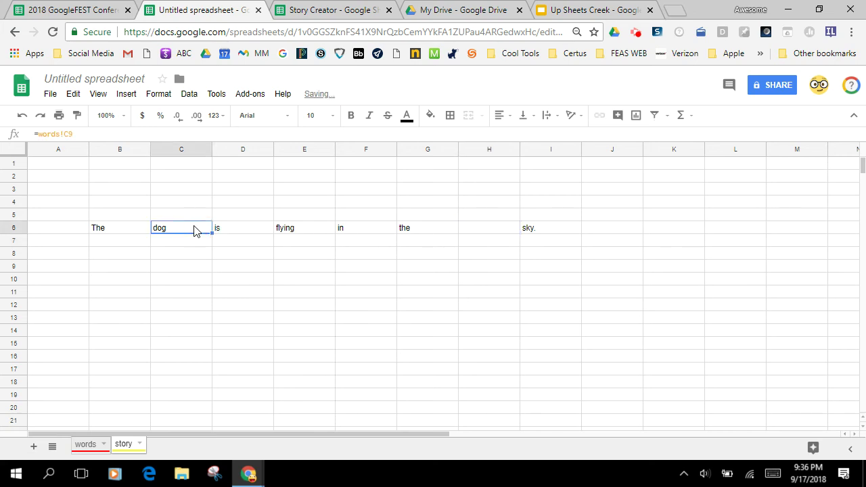
key("Delete")
- Switch to the Story Creator spreadsheet and inspect the formulas in blank cells F5, I6 and I8 of the Story Created sheet
left_click(334, 12)
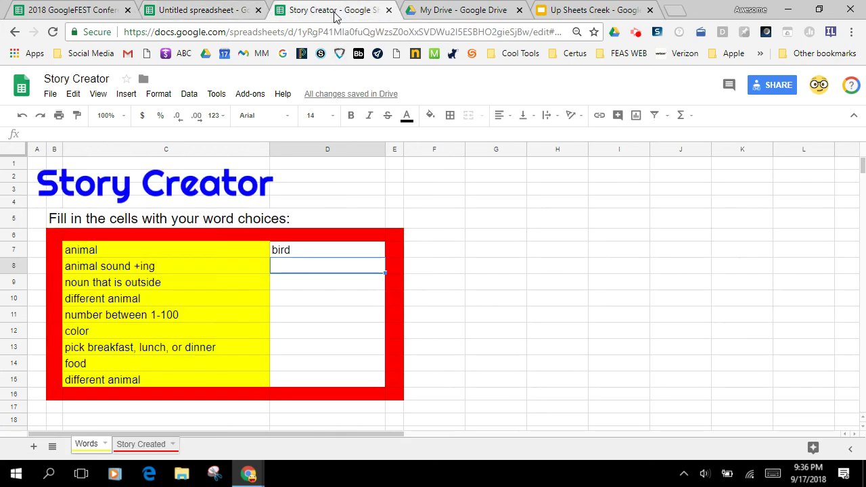
left_click(135, 445)
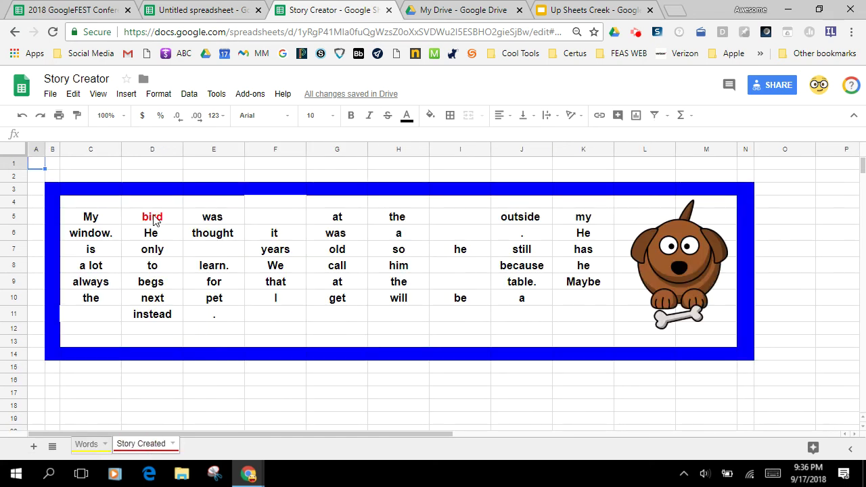
left_click(269, 223)
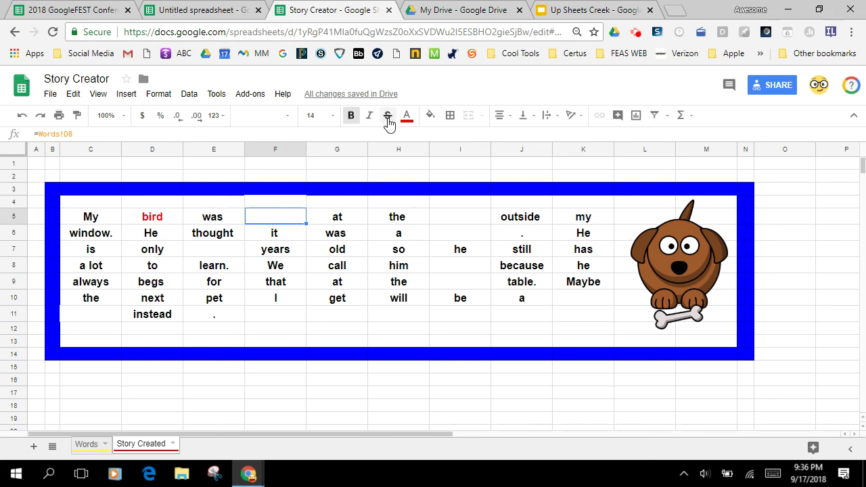
left_click(458, 231)
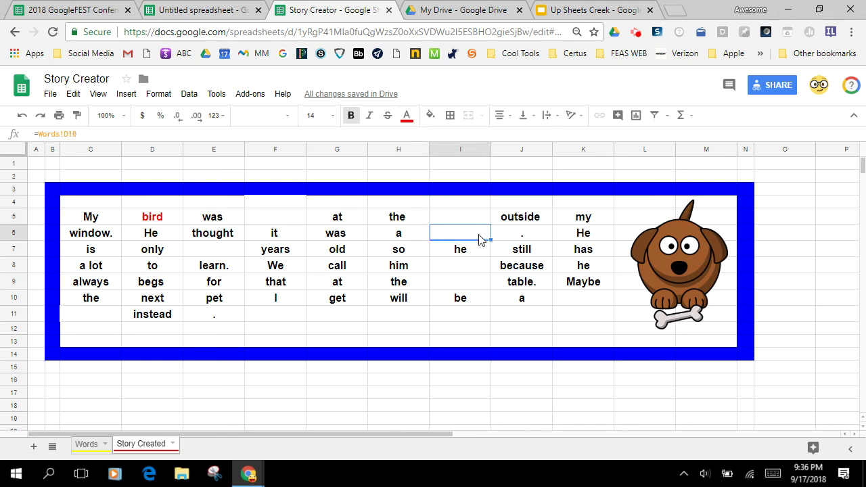
left_click(461, 266)
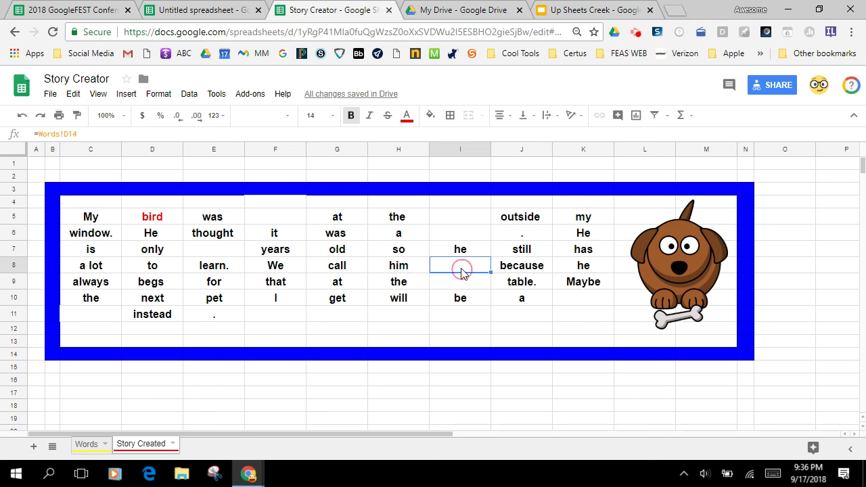
- Enter carrots as the food in D14 of the Words sheet and check the story on the Story Created sheet
left_click(87, 445)
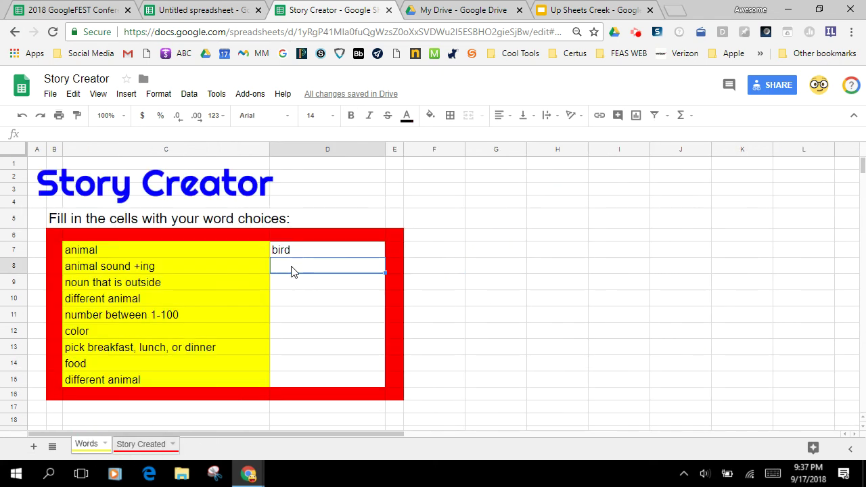
left_click(288, 365)
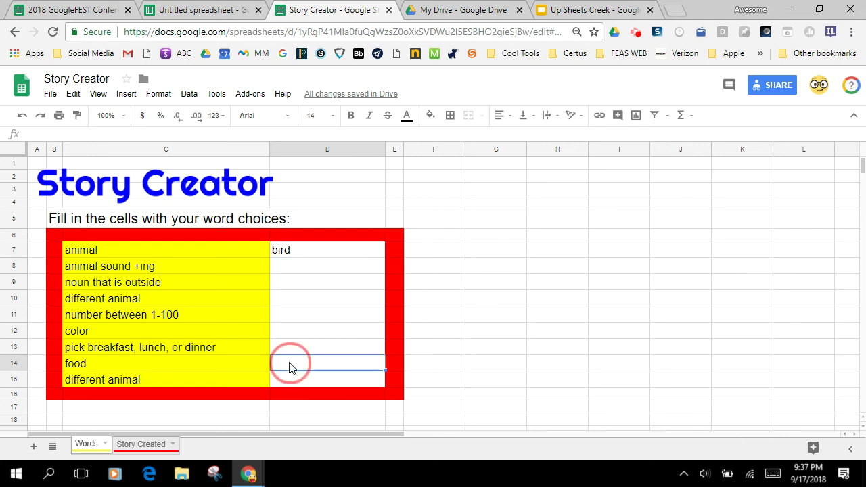
type("carr")
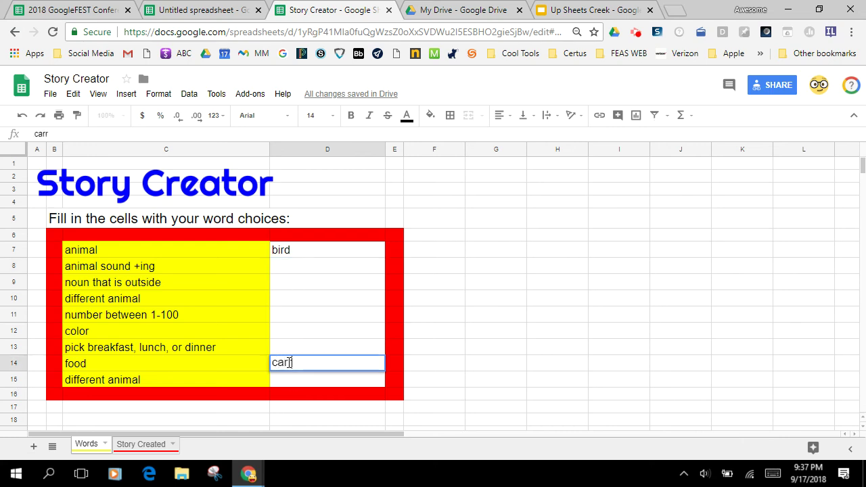
type("ots")
left_click(323, 383)
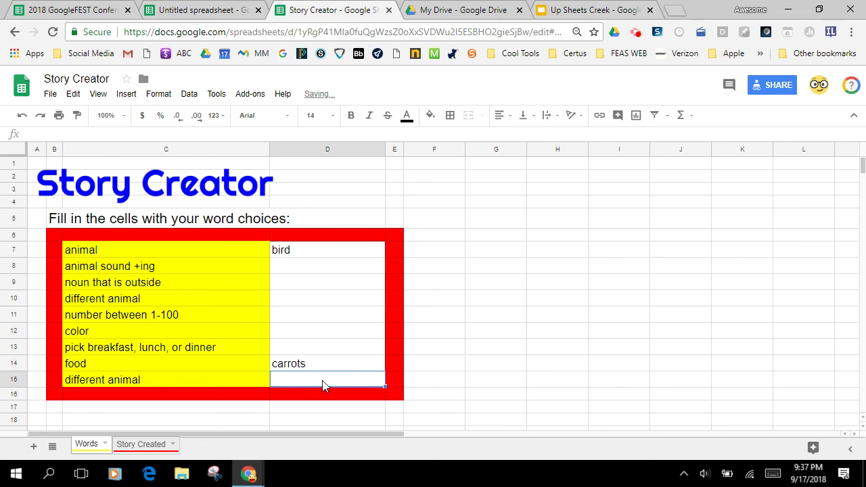
left_click(139, 446)
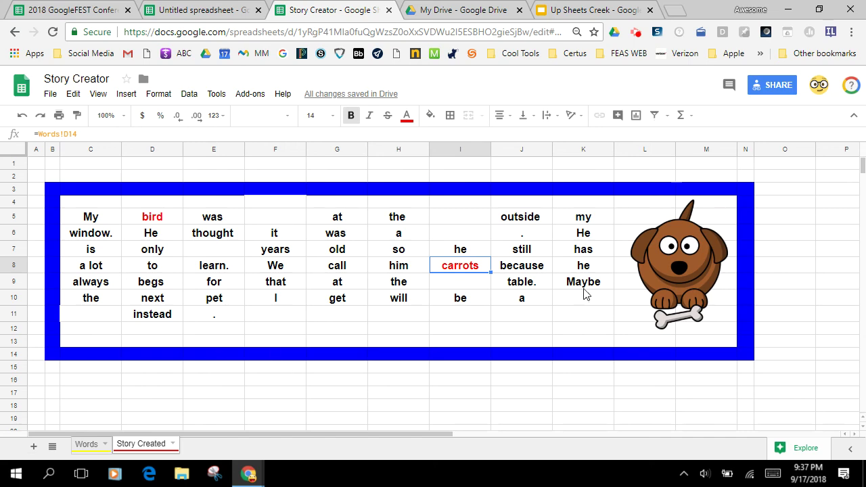
left_click(636, 32)
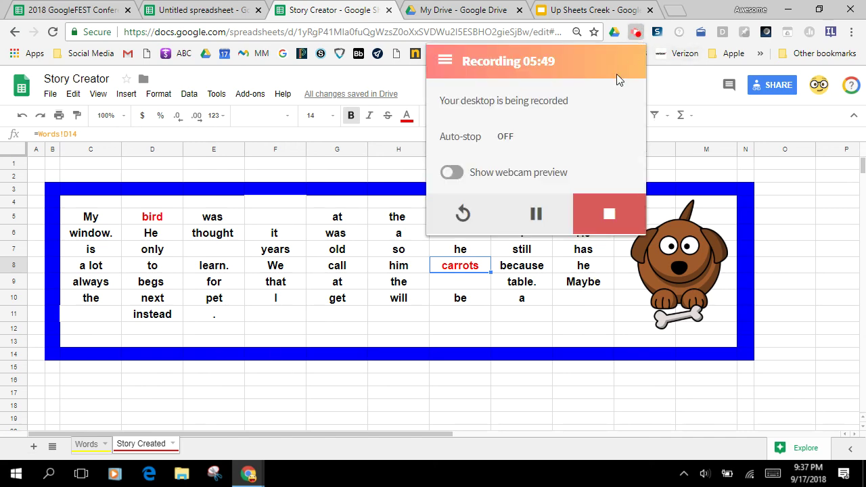